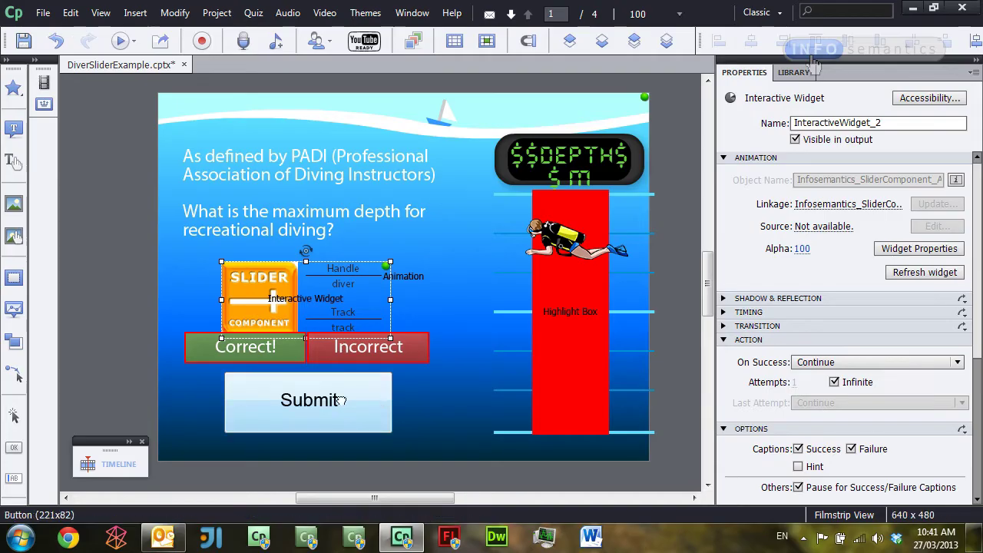
# Step: Select the Submit button and set its On Success action to No Action
pyautogui.click(343, 406)
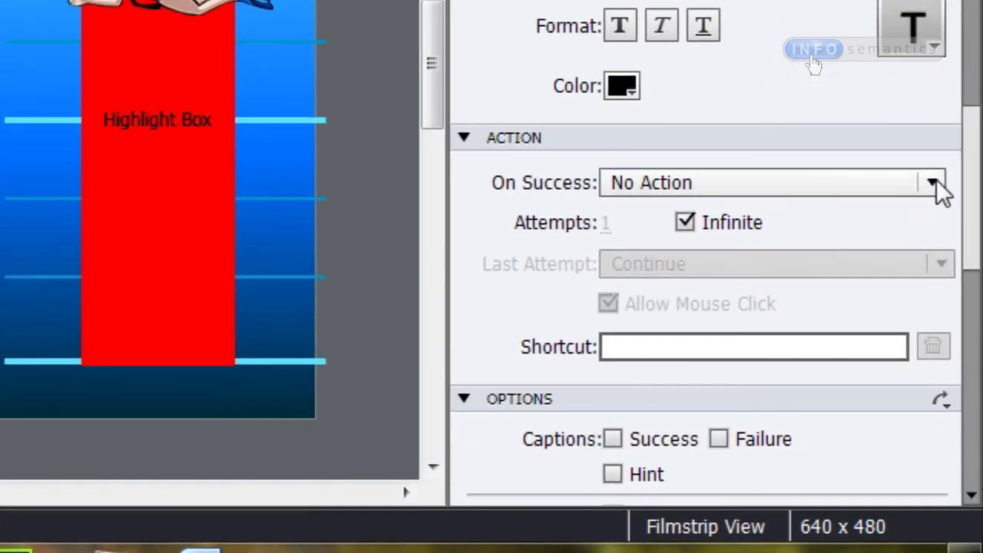
pyautogui.click(945, 266)
pyautogui.click(935, 183)
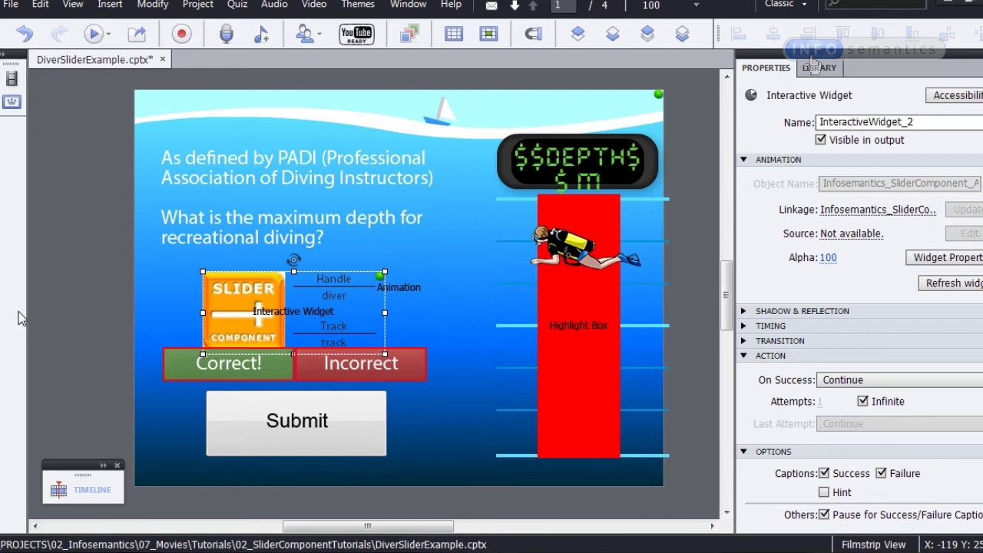
# Step: Preview the slide, move the diver along the depth scale to several depths ending at 40 m, and close the preview
pyautogui.click(89, 348)
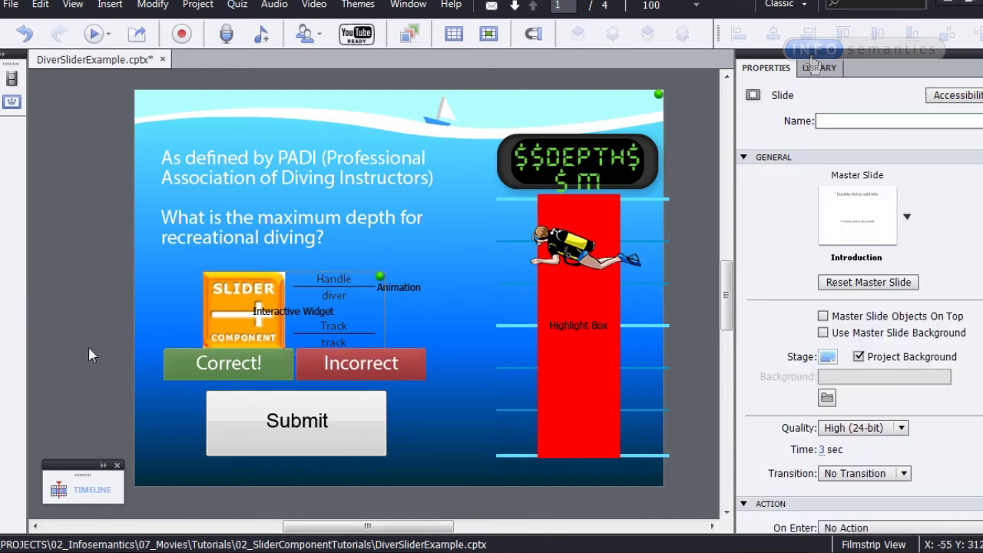
pyautogui.press('F12')
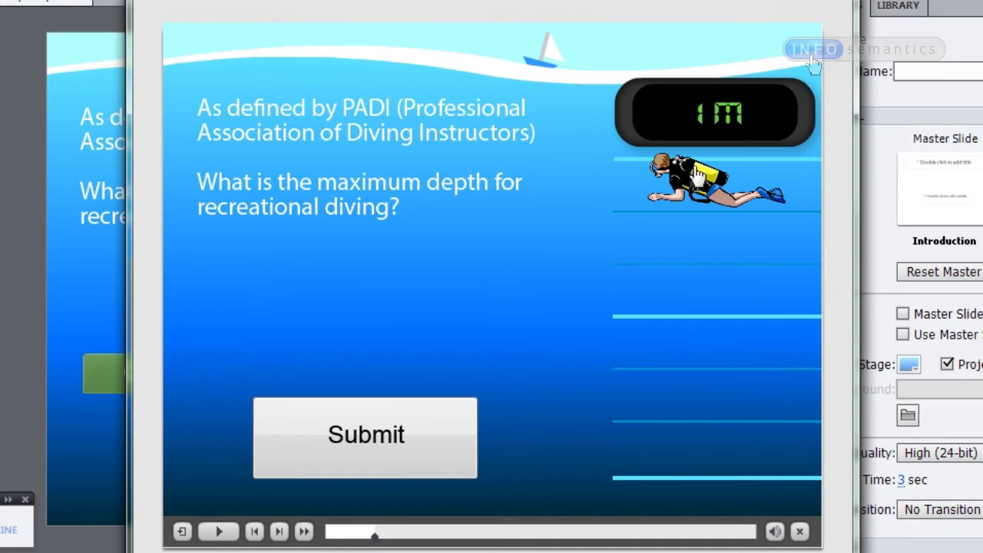
pyautogui.moveTo(699, 182); pyautogui.dragTo(692, 412)
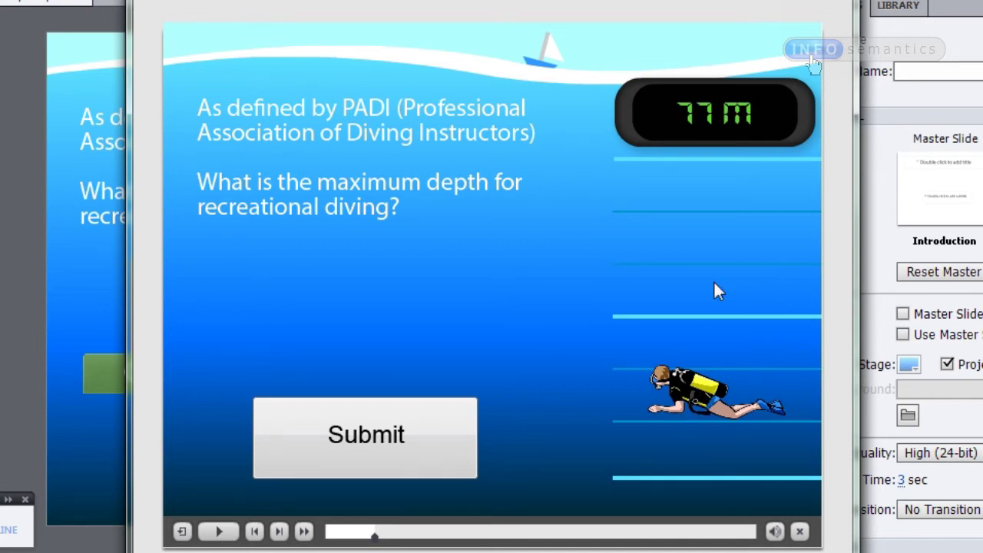
pyautogui.moveTo(700, 407); pyautogui.dragTo(695, 298)
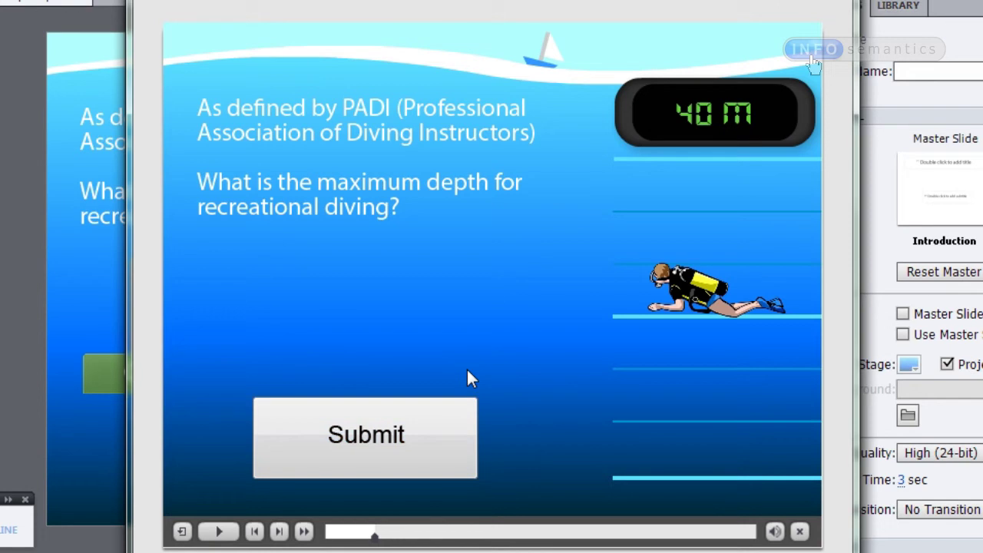
pyautogui.moveTo(729, 270); pyautogui.dragTo(714, 395)
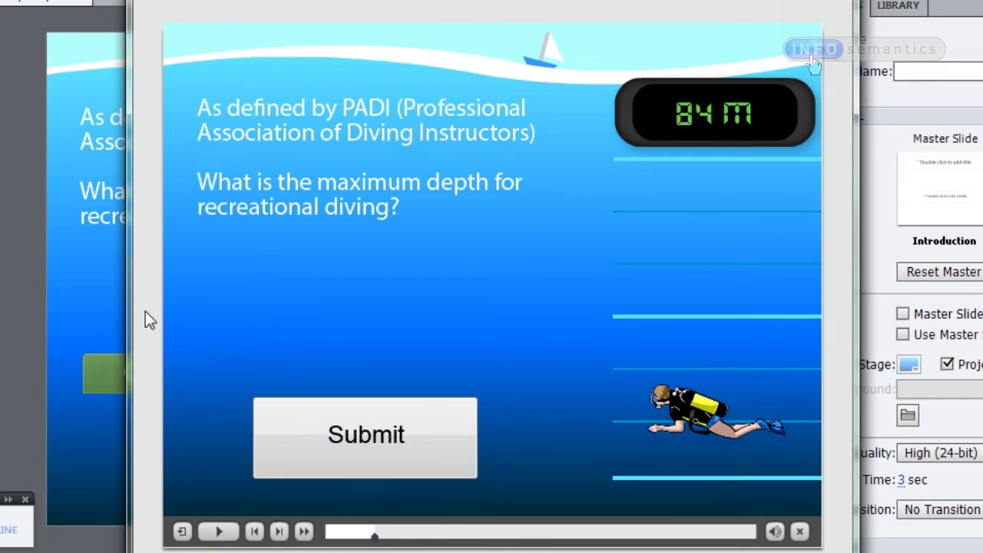
pyautogui.click(726, 298)
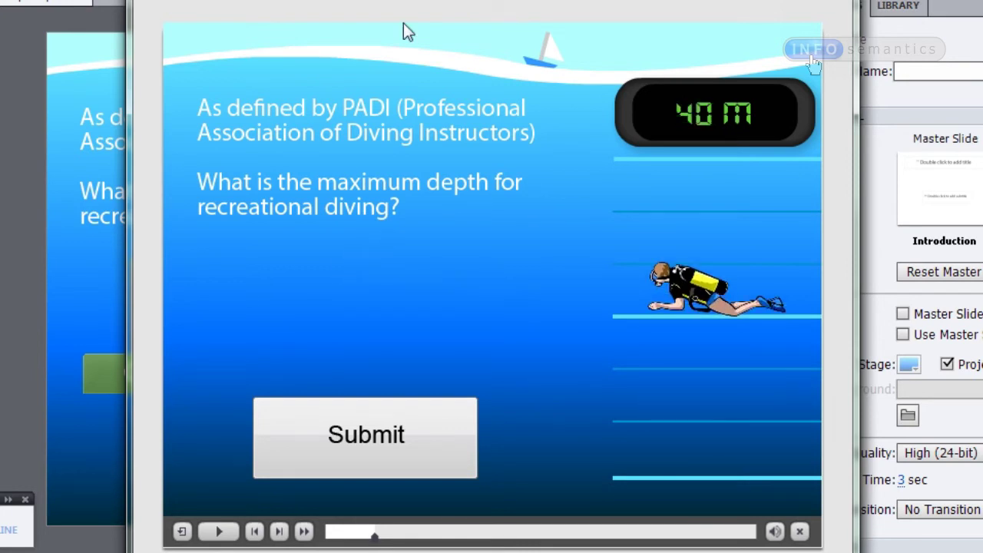
pyautogui.click(516, 3)
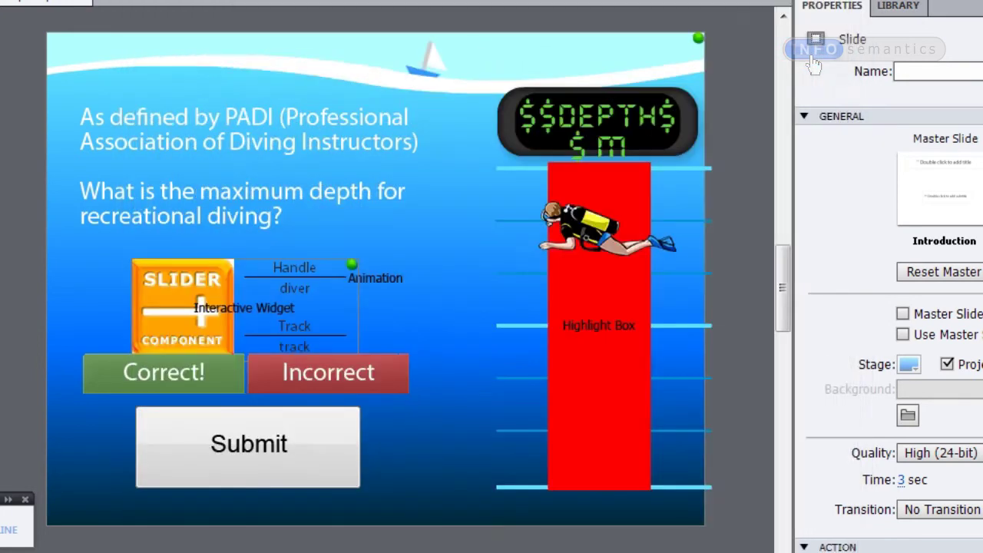
# Step: Open the slider component's widget properties and enable Evaluate Success or Failure
pyautogui.click(183, 299)
pyautogui.doubleClick(182, 299)
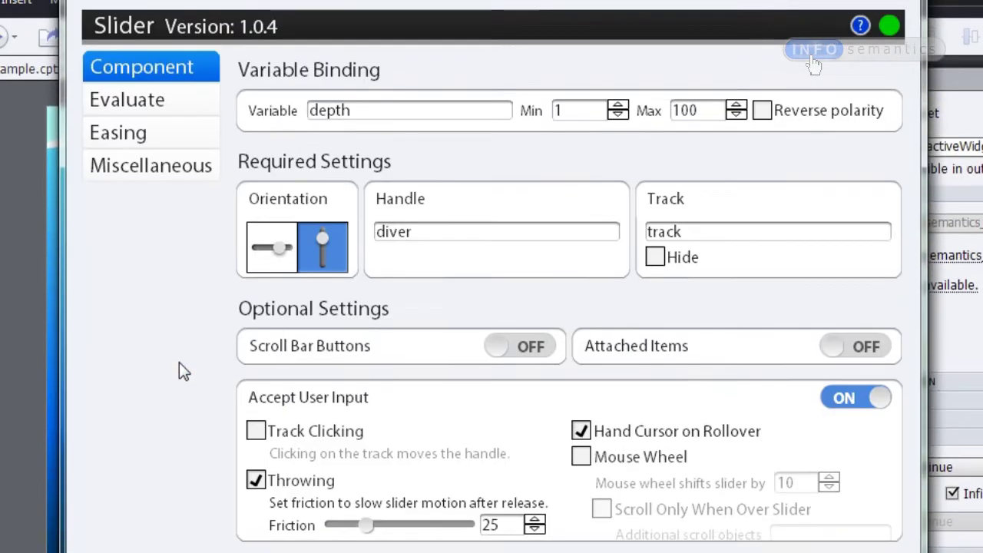
pyautogui.click(160, 99)
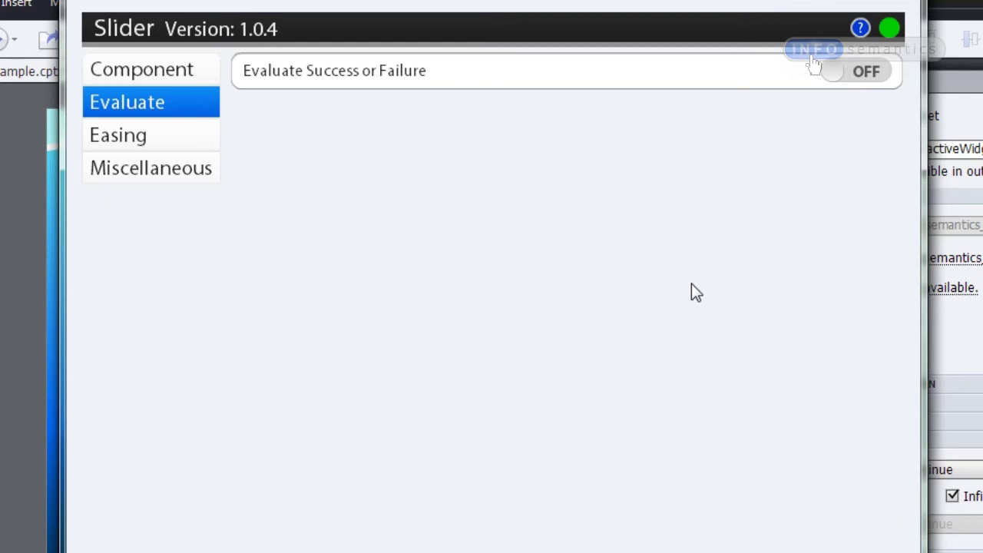
pyautogui.click(849, 74)
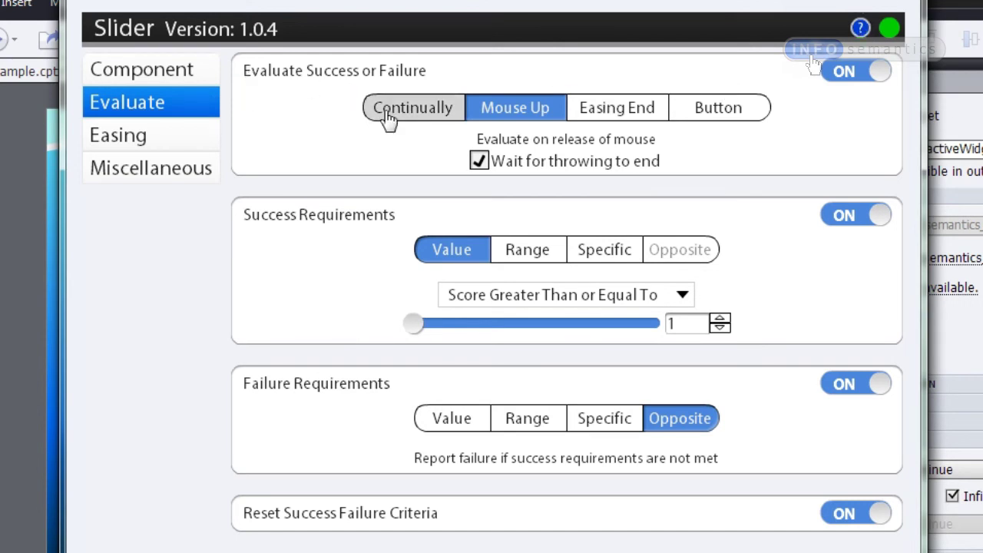
# Step: Set the evaluation trigger to Button, name submit as the clicked object, and confirm the widget properties
pyautogui.click(419, 114)
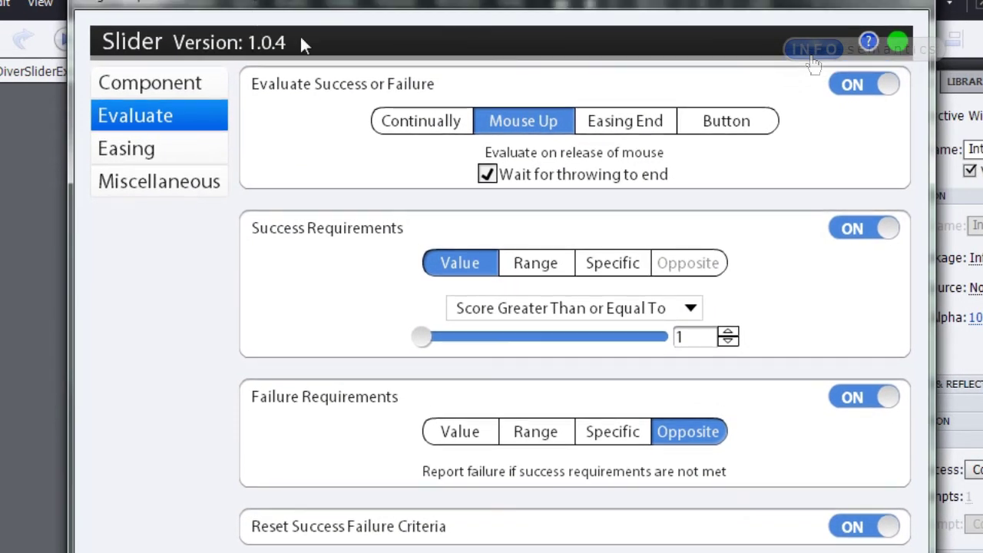
pyautogui.click(641, 125)
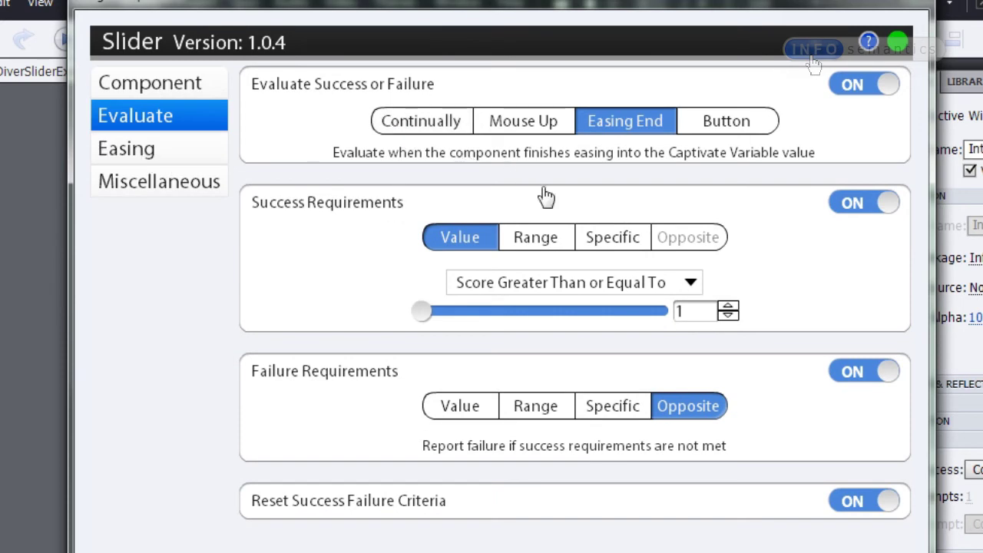
pyautogui.click(729, 123)
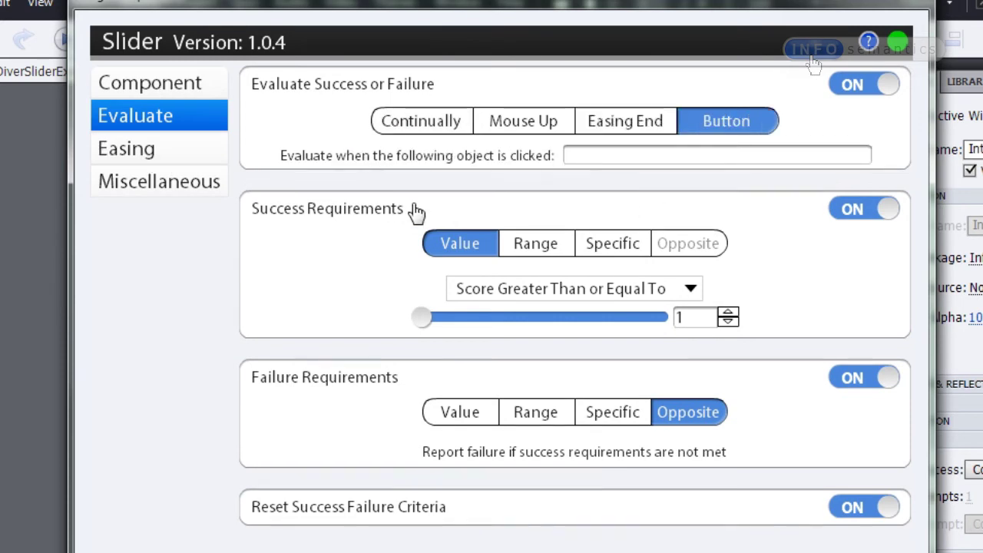
pyautogui.moveTo(196, 8); pyautogui.dragTo(870, 13)
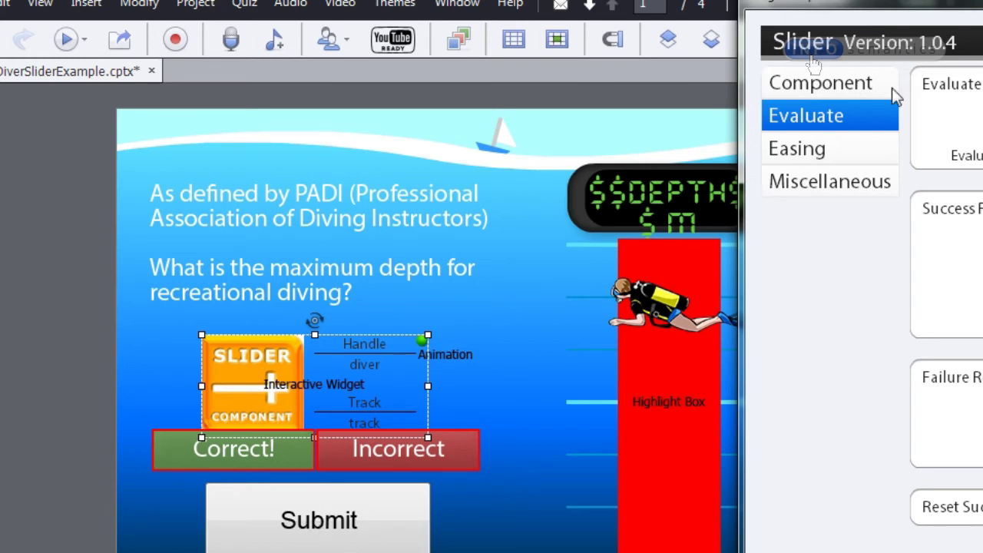
pyautogui.moveTo(800, 42); pyautogui.dragTo(141, 42)
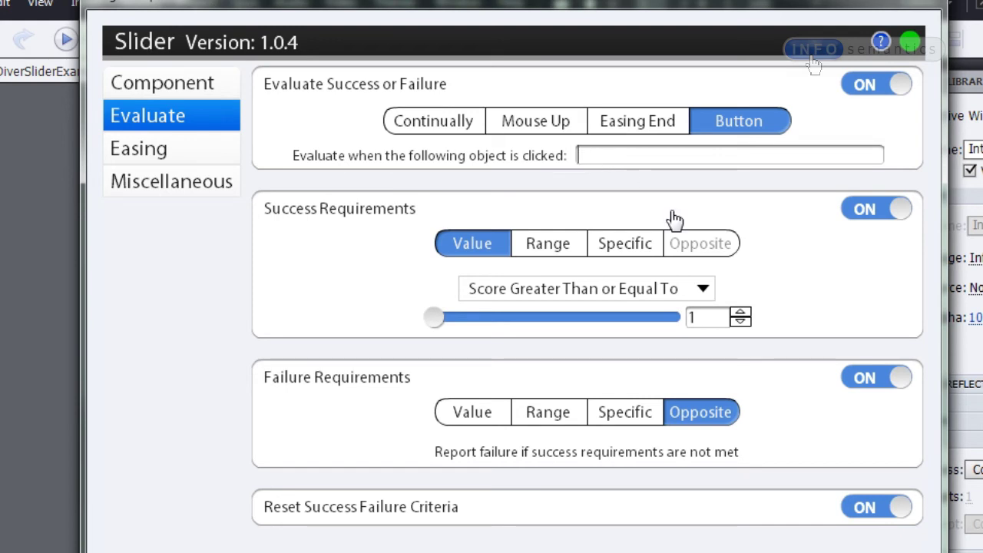
pyautogui.write('bmit')
pyautogui.press('Return')
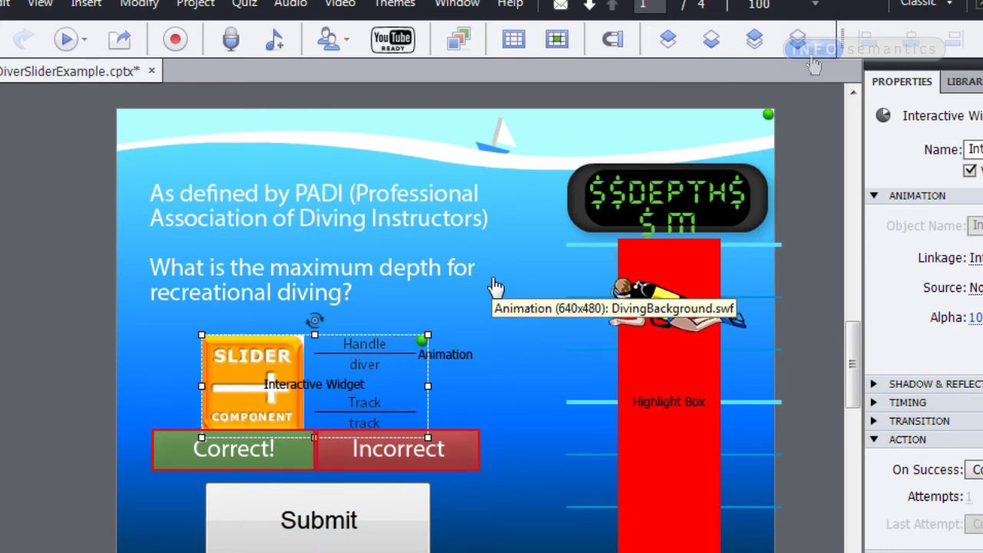
# Step: Examine the depth display and the slider's variable binding, including its variable name, minimum and maximum
pyautogui.click(703, 201)
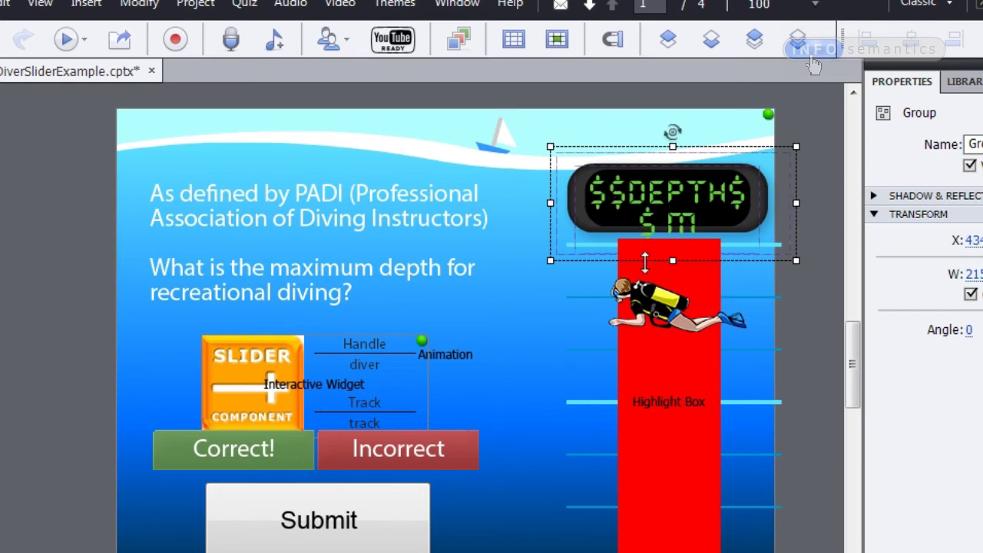
pyautogui.click(265, 375)
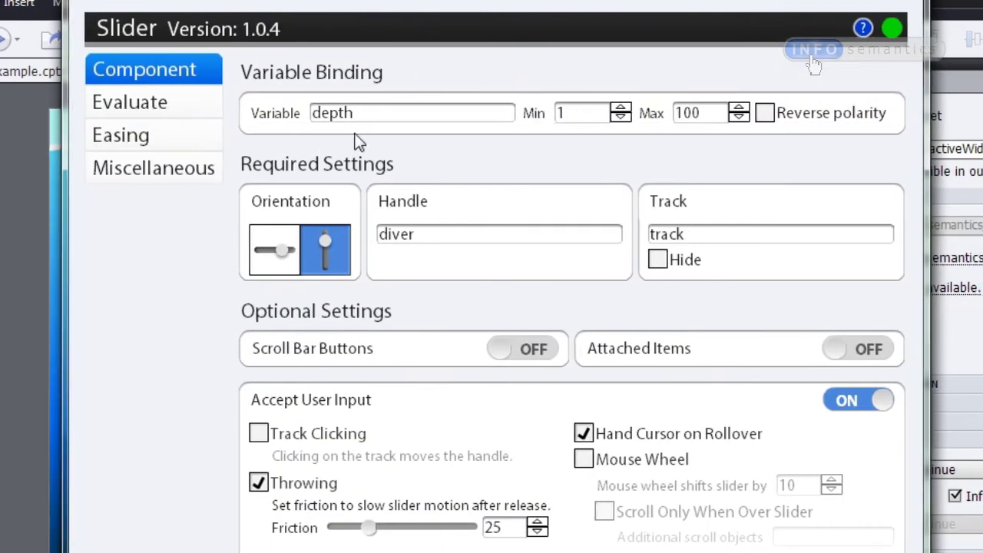
pyautogui.doubleClick(333, 113)
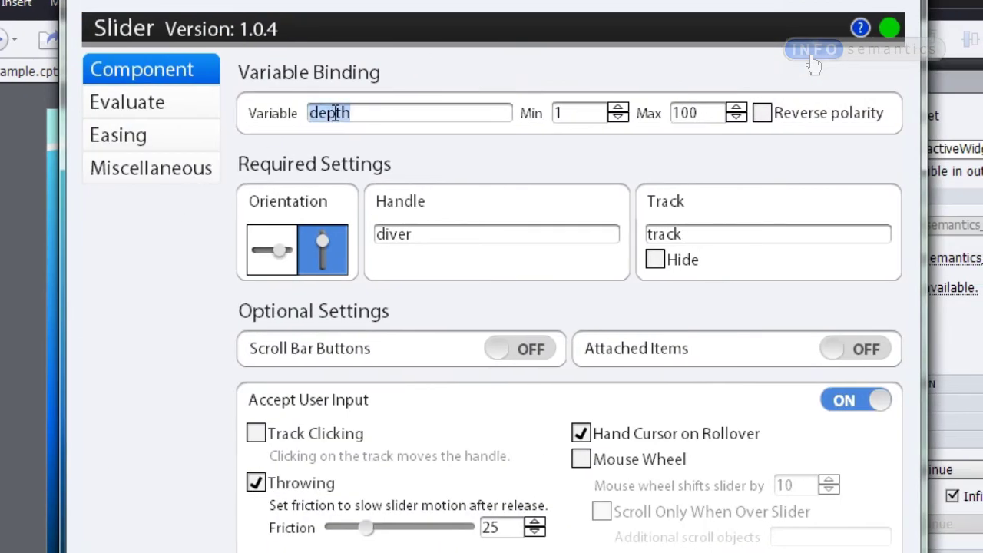
pyautogui.doubleClick(592, 111)
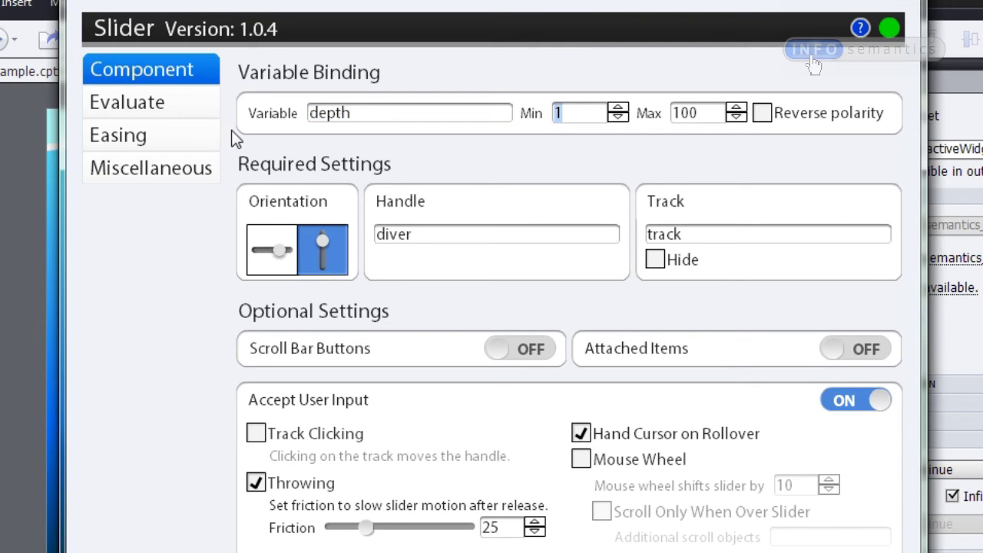
pyautogui.doubleClick(707, 112)
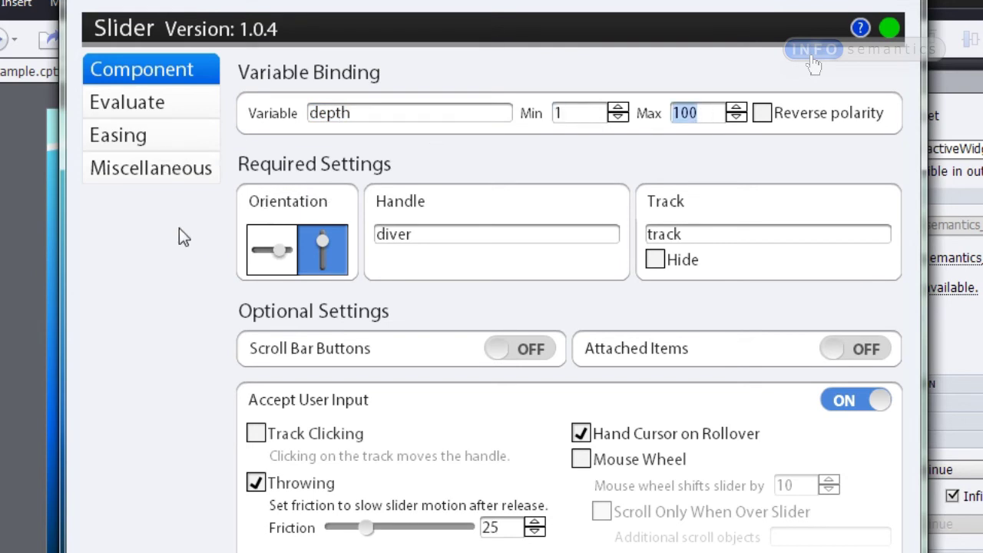
# Step: Set the slider's success requirement to Score Equal To 40 and confirm the widget properties
pyautogui.click(182, 103)
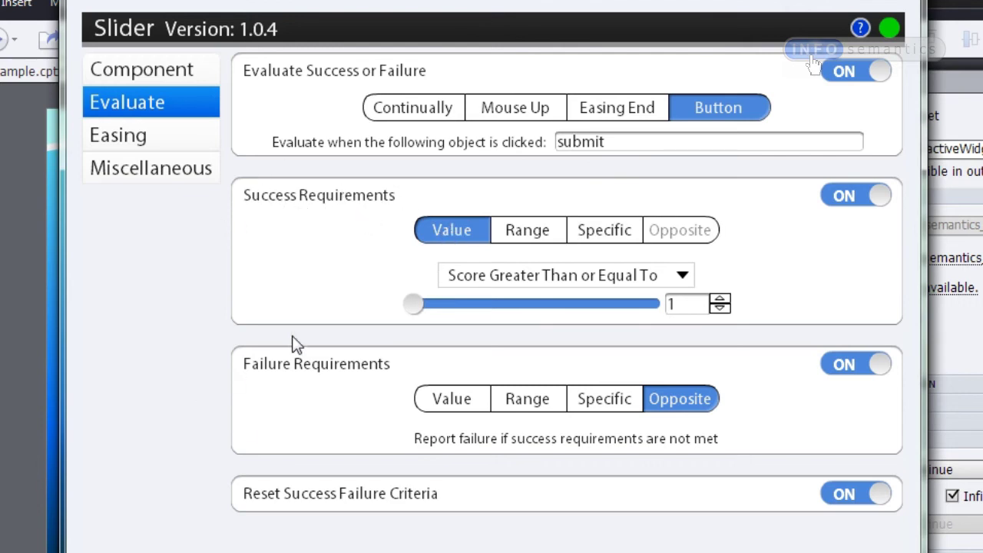
pyautogui.moveTo(419, 309); pyautogui.dragTo(507, 308)
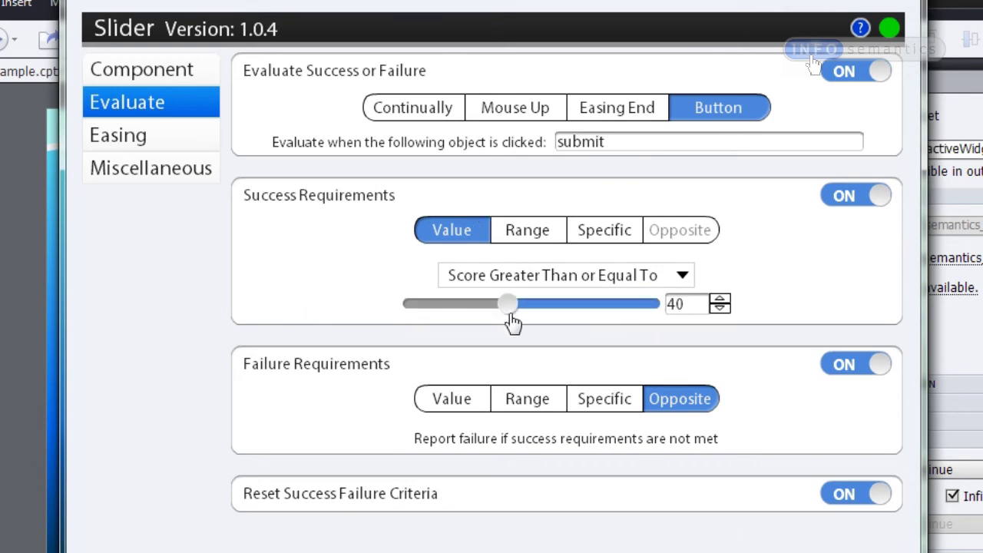
pyautogui.doubleClick(693, 302)
pyautogui.click(684, 276)
pyautogui.click(690, 278)
pyautogui.click(685, 307)
pyautogui.click(683, 275)
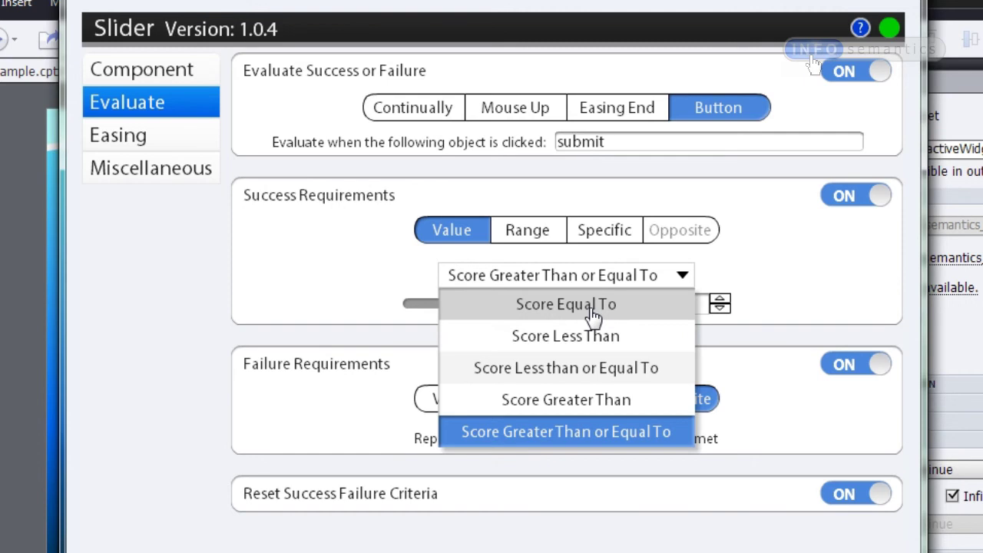
pyautogui.click(651, 313)
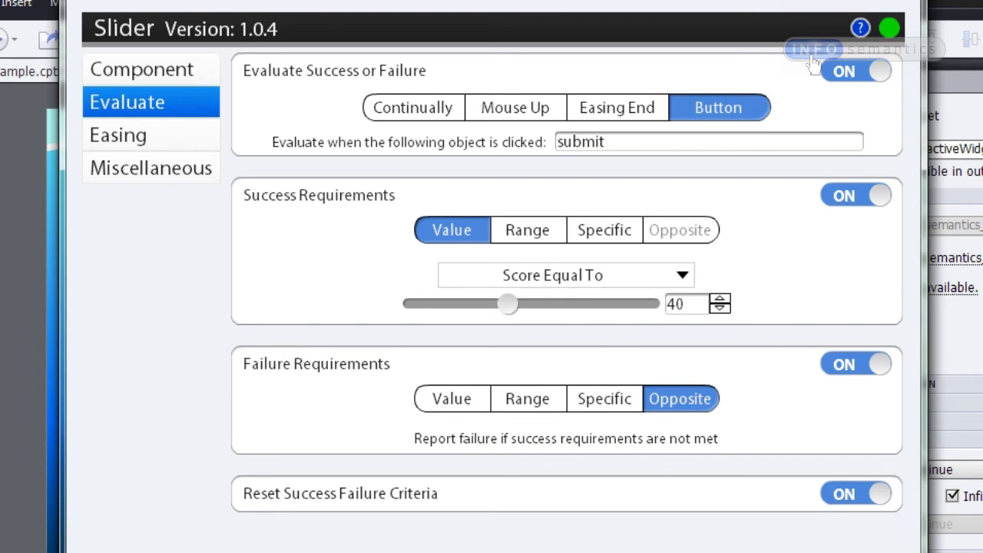
pyautogui.press('Return')
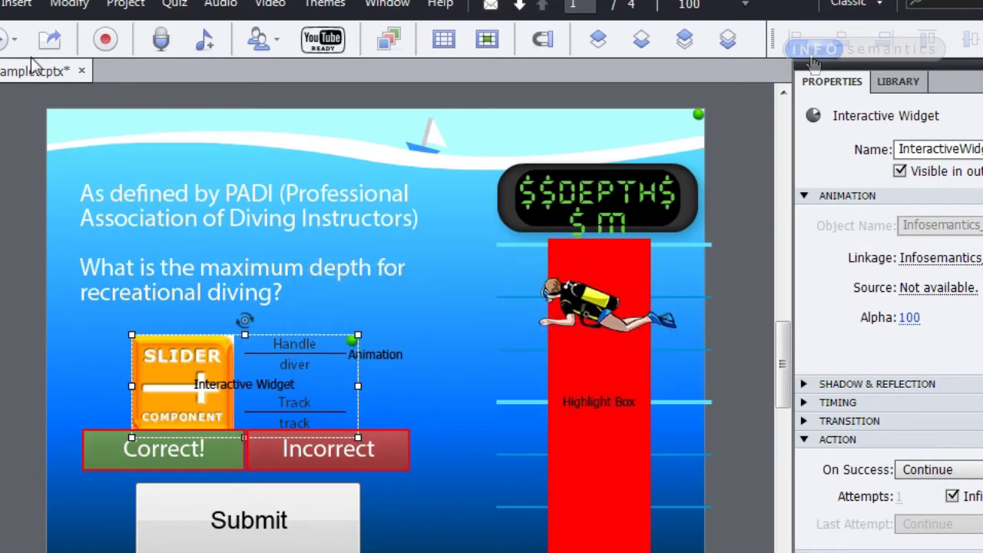
# Step: Preview the slide and submit answers with the diver at 81 m and at 17 m
pyautogui.click(14, 38)
pyautogui.click(86, 89)
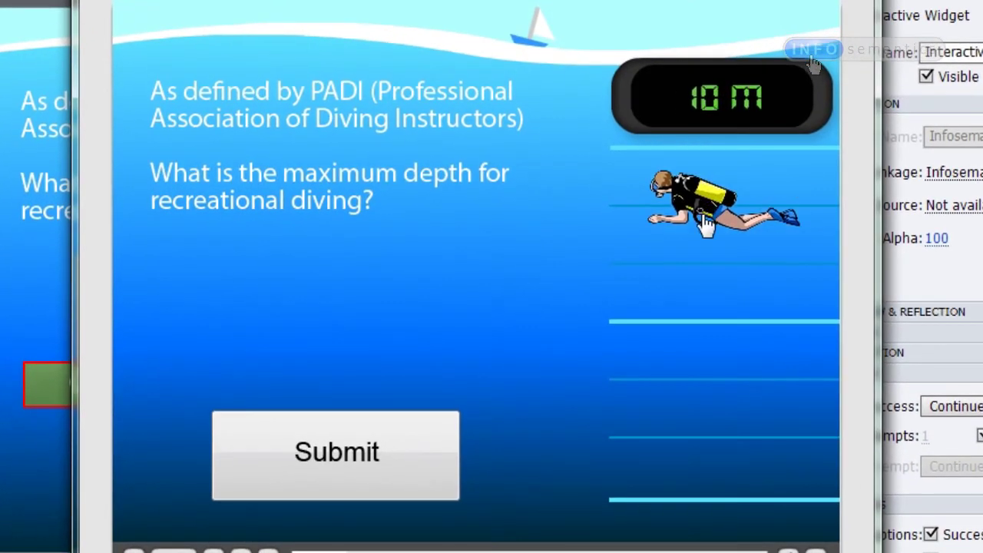
pyautogui.moveTo(705, 222); pyautogui.dragTo(701, 426)
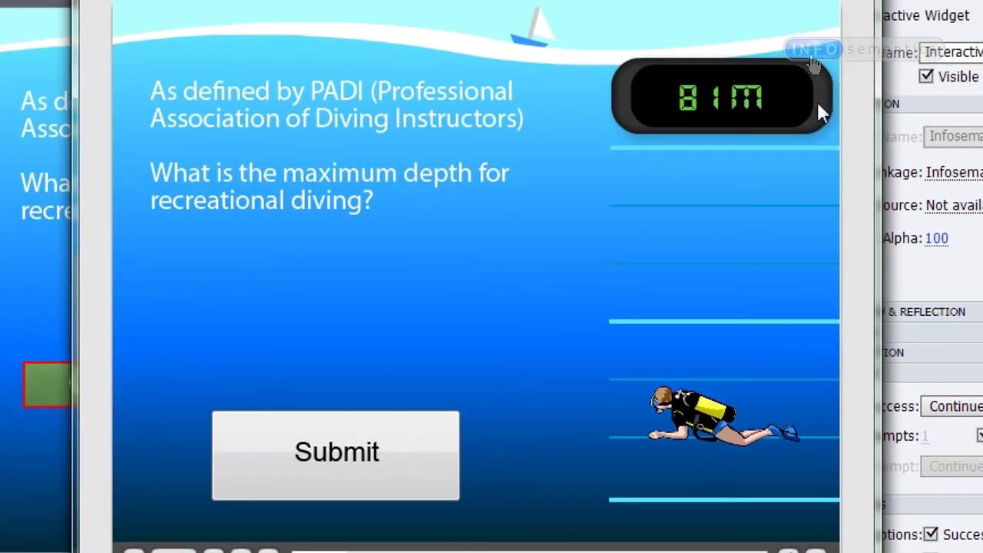
pyautogui.click(343, 456)
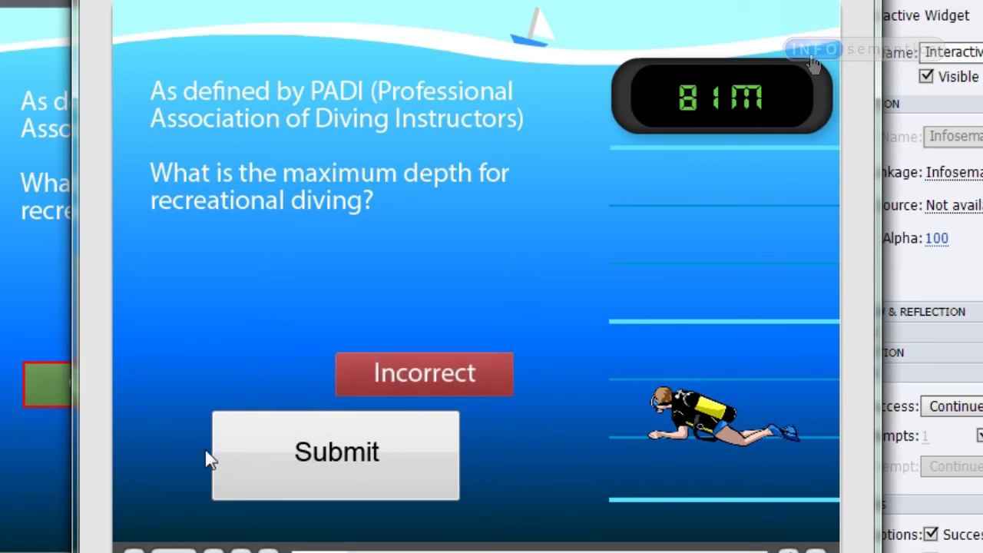
pyautogui.moveTo(737, 422); pyautogui.dragTo(737, 225)
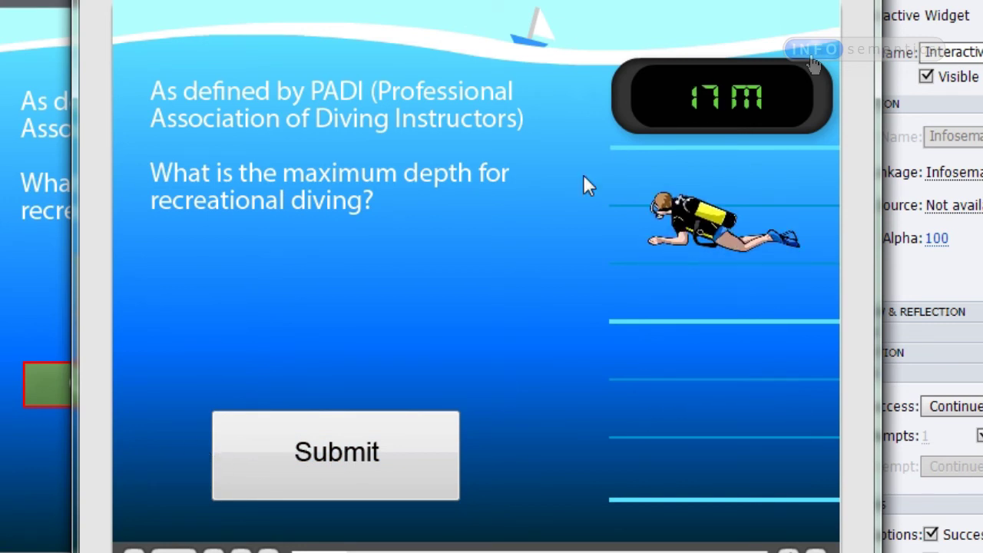
pyautogui.click(362, 464)
# Step: Submit answers in the preview with the diver at 39 m and at 40 m
pyautogui.moveTo(702, 229); pyautogui.dragTo(698, 299)
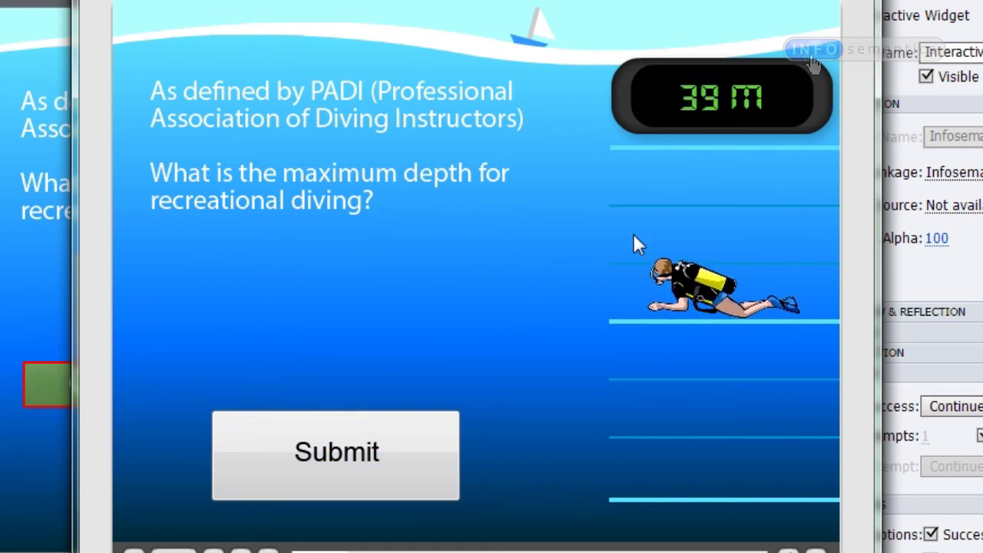
pyautogui.click(353, 447)
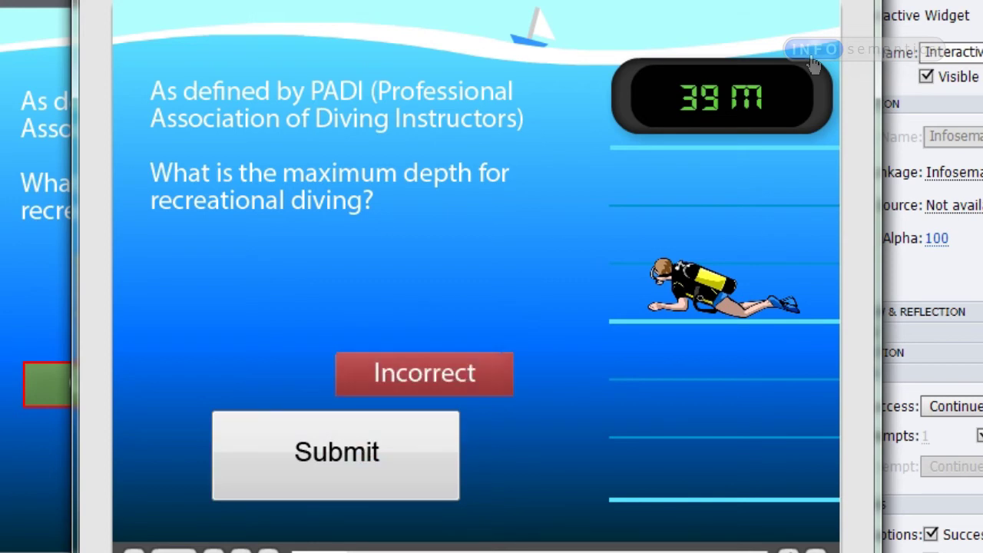
pyautogui.moveTo(711, 294)
pyautogui.mouseDown()
pyautogui.moveTo(711, 286)
pyautogui.moveTo(711, 299)
pyautogui.mouseUp()
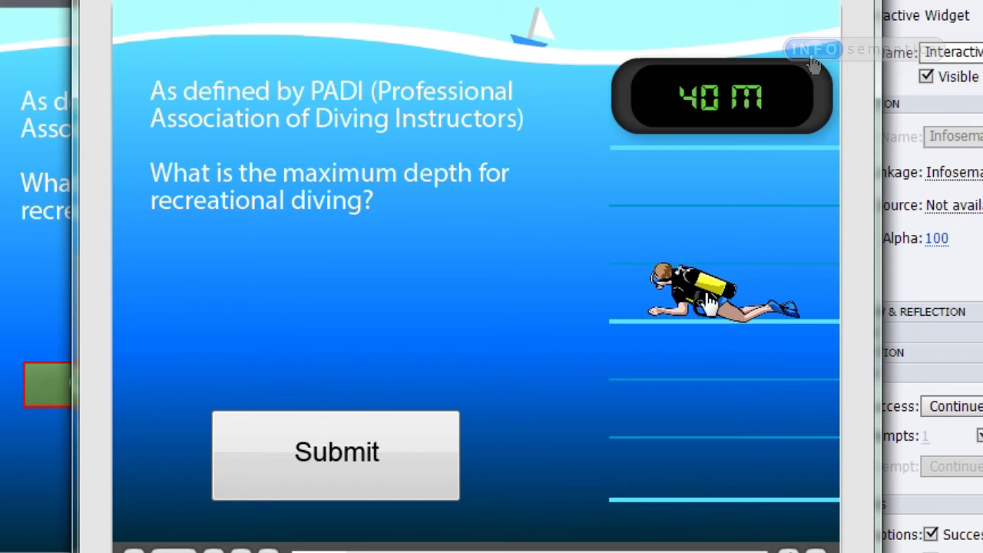
pyautogui.click(329, 453)
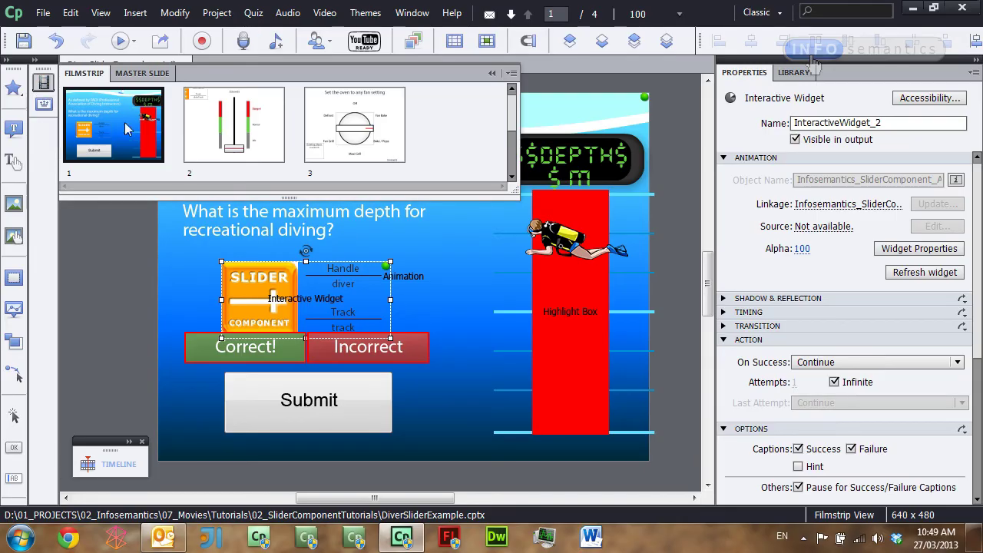
# Step: Open slide 2 and examine the vertical slider's variable binding, including its minimum and maximum values
pyautogui.click(235, 127)
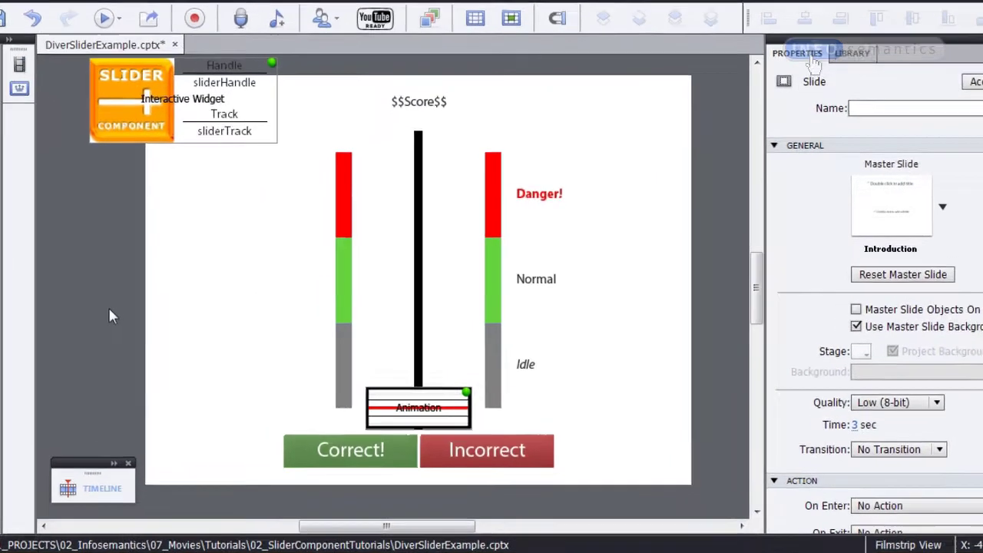
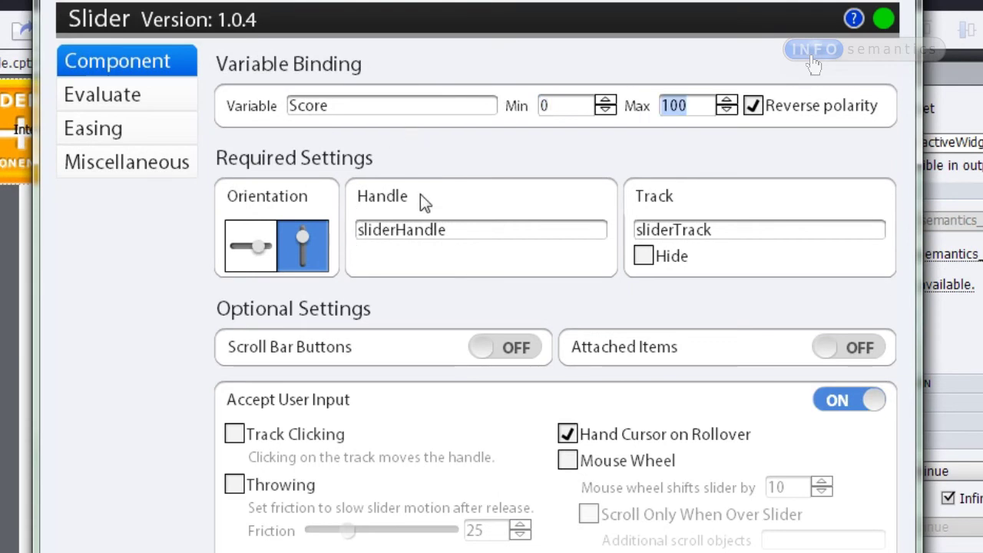
pyautogui.click(529, 106)
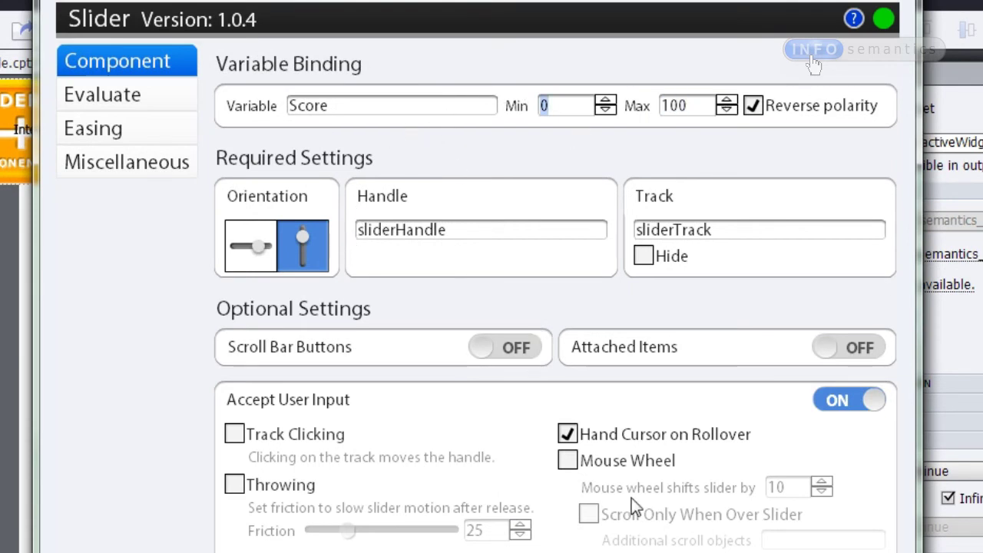
pyautogui.doubleClick(687, 106)
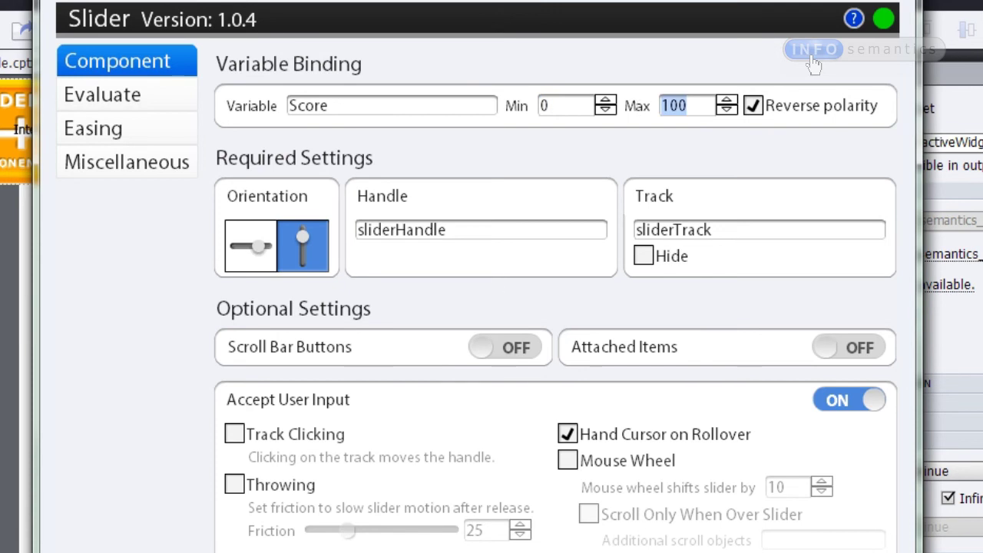
pyautogui.press('Return')
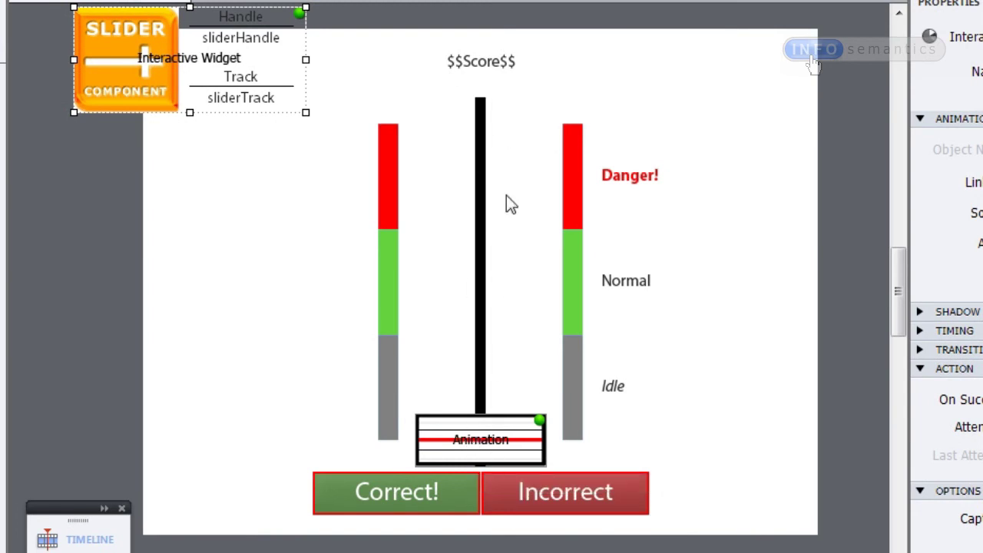
# Step: Examine the heights of the grouped colour bar beside the slider track and of its red segment
pyautogui.click(388, 418)
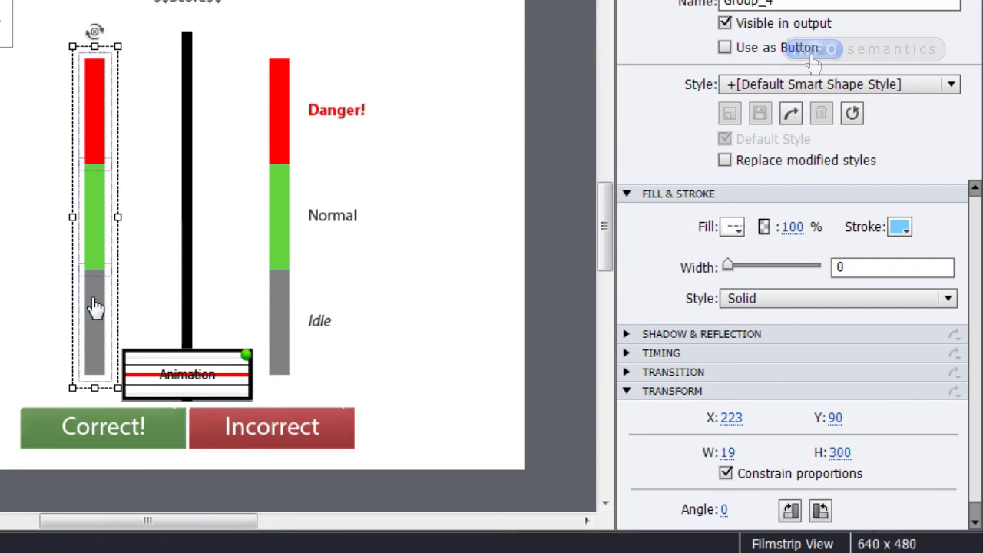
pyautogui.hotkey('ctrl', 'alt', 't')
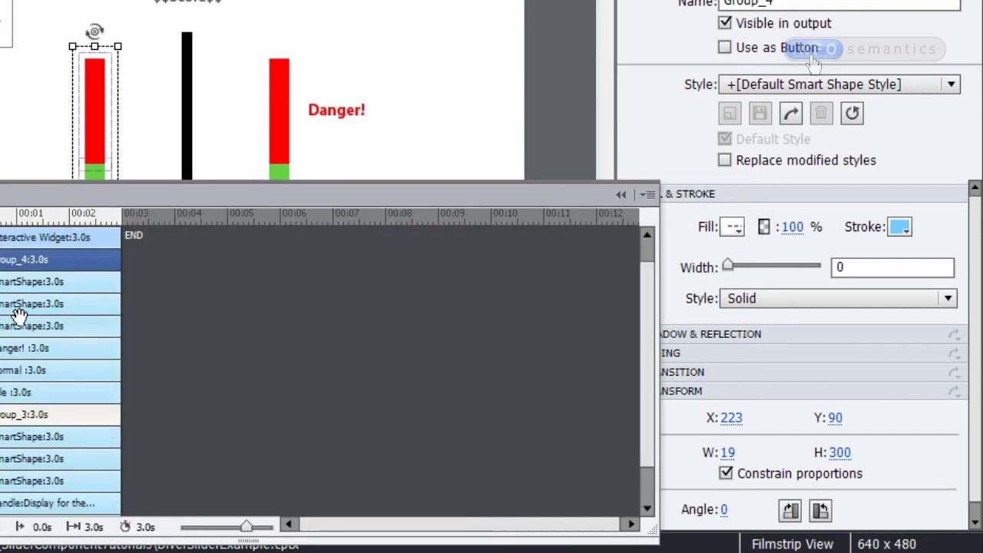
pyautogui.click(23, 283)
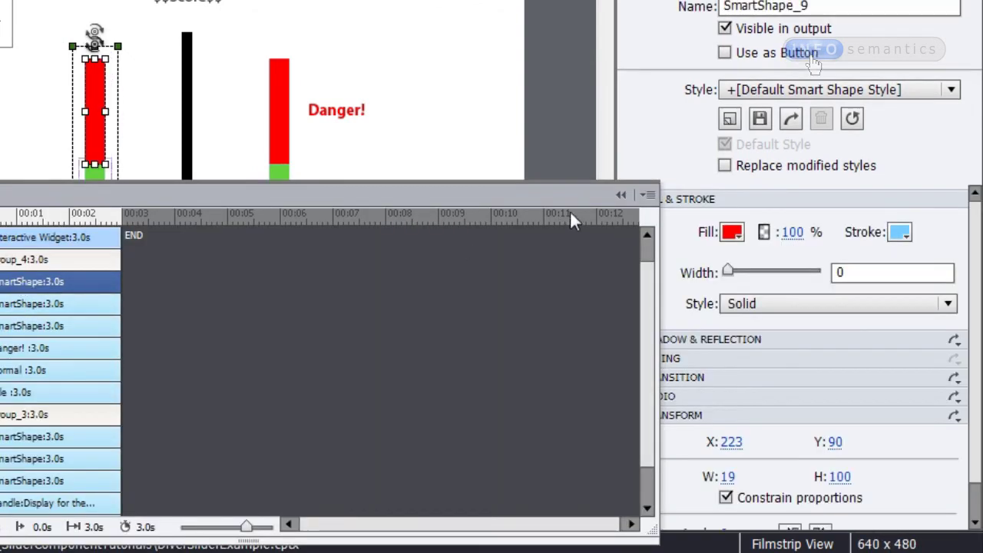
pyautogui.click(622, 193)
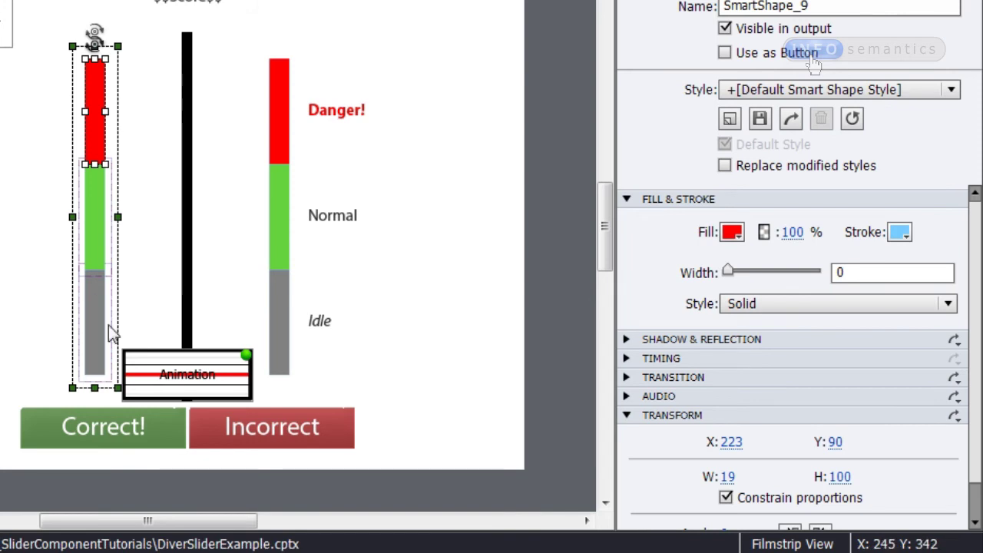
# Step: Set the slide 2 slider's variable range to a minimum of 1 and a maximum of 300
pyautogui.doubleClick(15, 279)
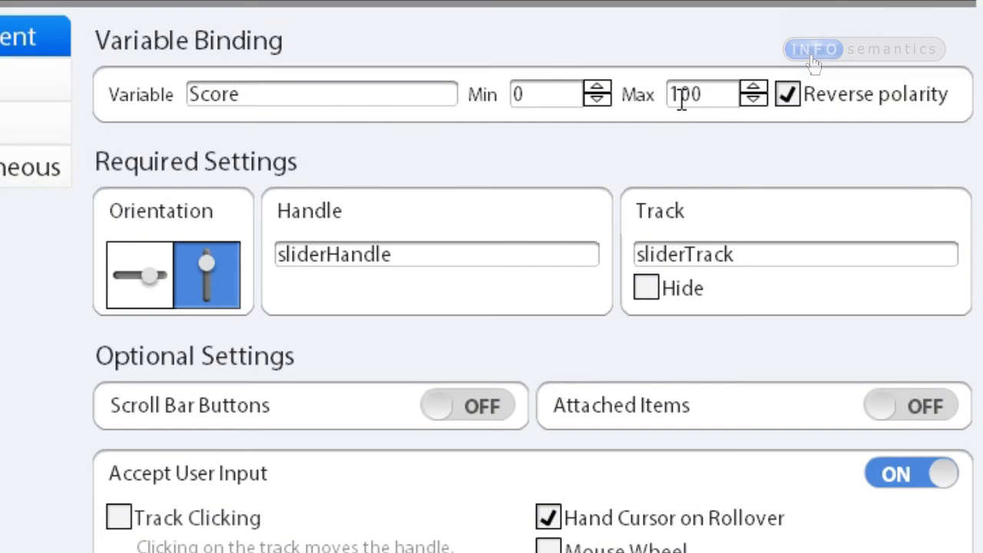
pyautogui.moveTo(680, 98); pyautogui.dragTo(477, 108)
pyautogui.write('3')
pyautogui.write('1')
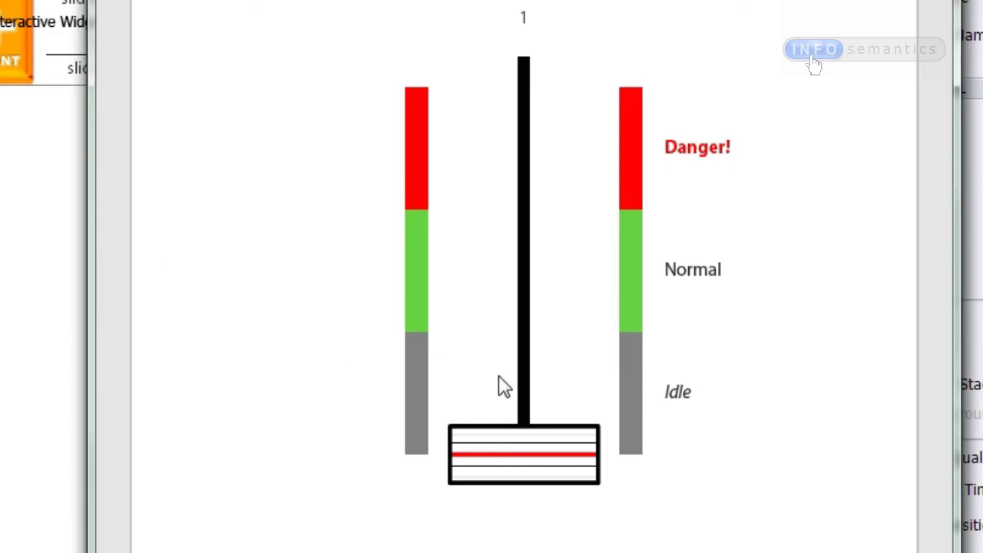
# Step: Test the slider in the preview by moving the handle up into the Danger zone and back to Idle, and close the preview
pyautogui.moveTo(530, 461); pyautogui.dragTo(530, 145)
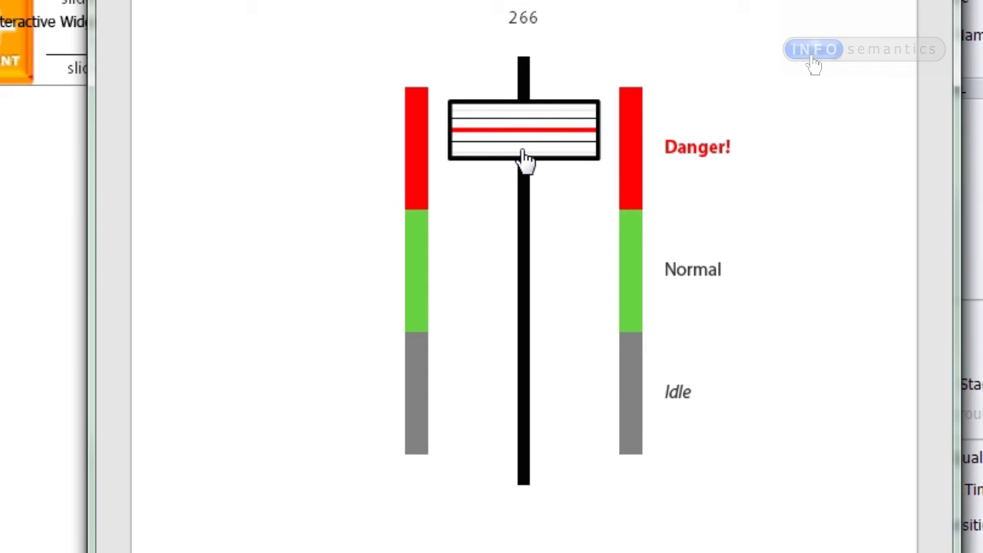
pyautogui.moveTo(533, 122); pyautogui.dragTo(515, 439)
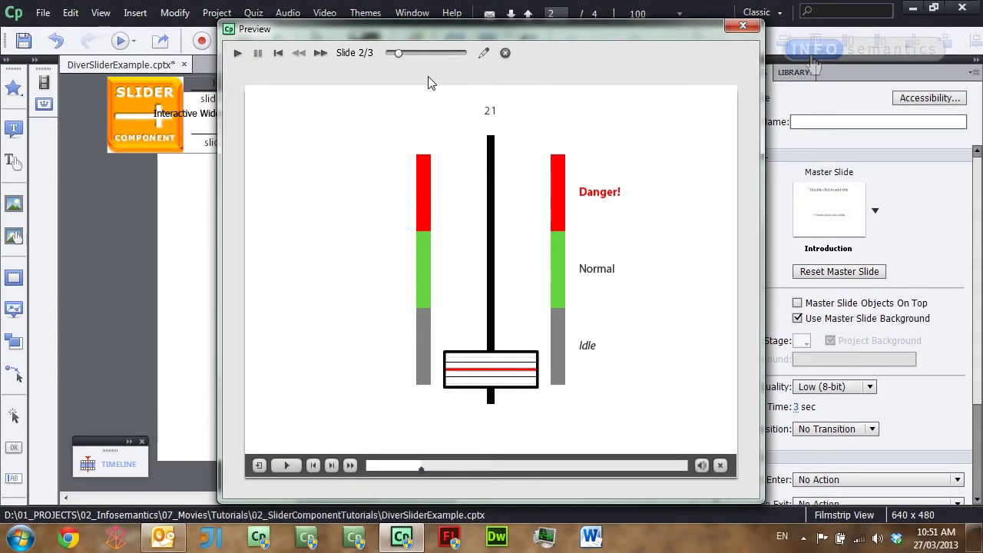
pyautogui.click(507, 54)
# Step: Enable success or failure evaluation for the slide 2 slider and try a Score Greater Than or Equal To threshold of about 102
pyautogui.doubleClick(148, 101)
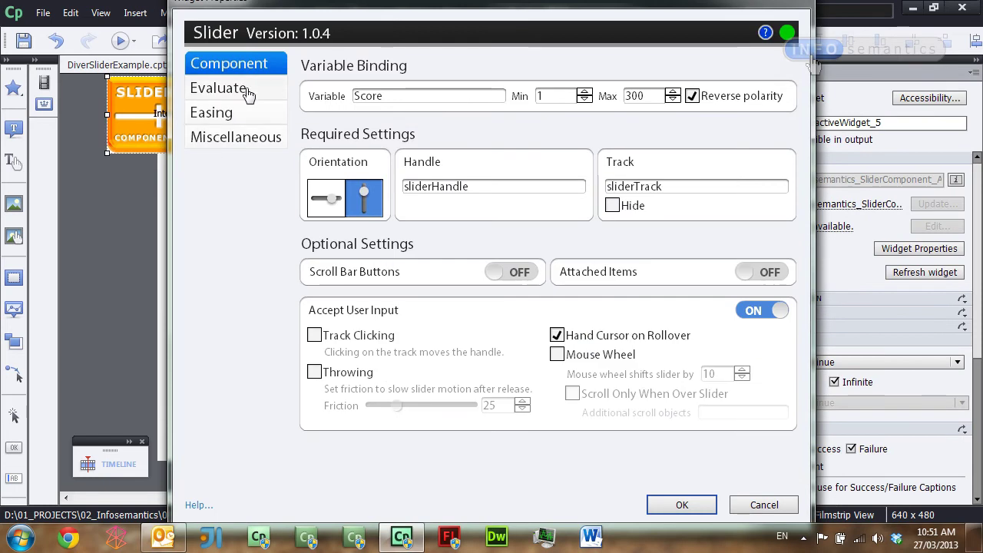
pyautogui.click(219, 93)
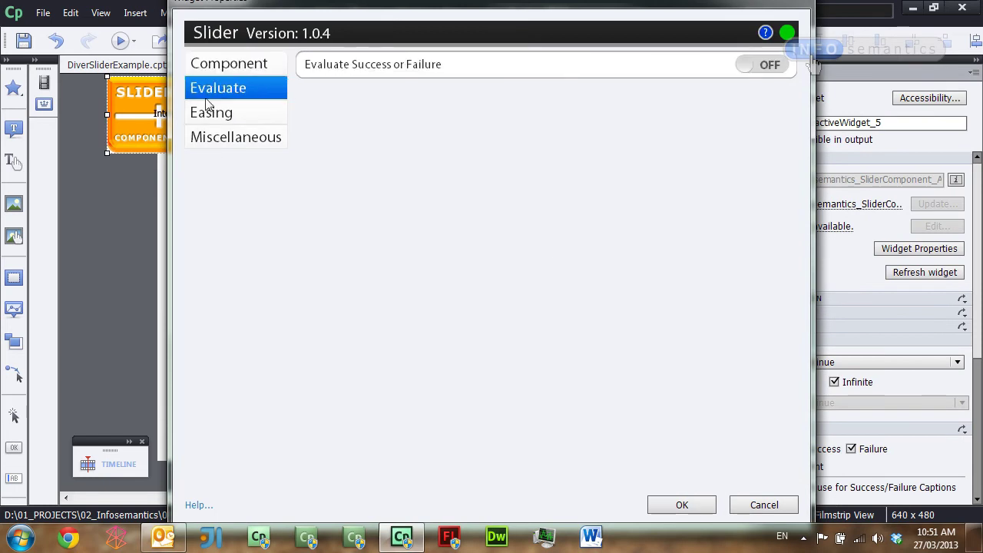
pyautogui.click(764, 67)
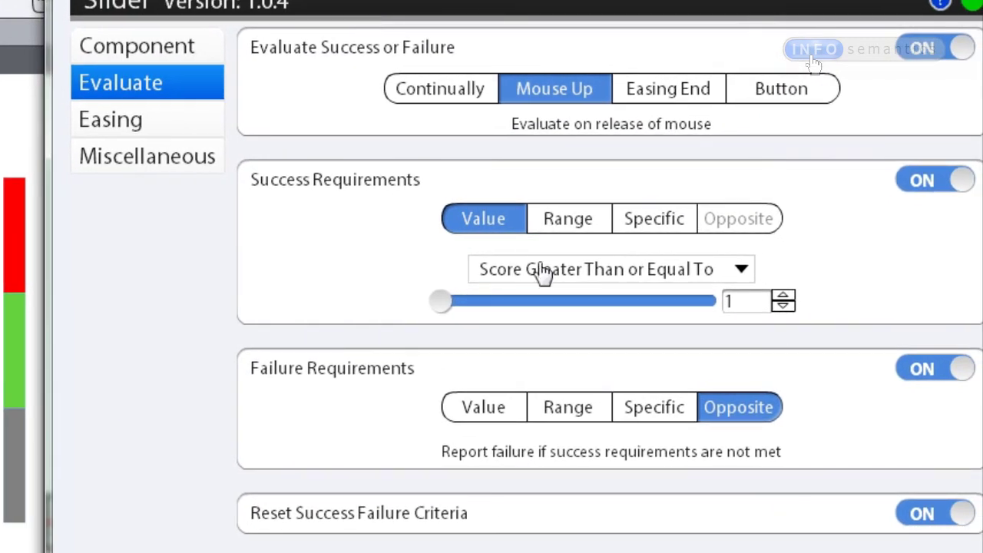
pyautogui.moveTo(518, 311)
pyautogui.mouseDown()
pyautogui.moveTo(757, 310)
pyautogui.moveTo(468, 336)
pyautogui.moveTo(528, 317)
pyautogui.mouseUp()
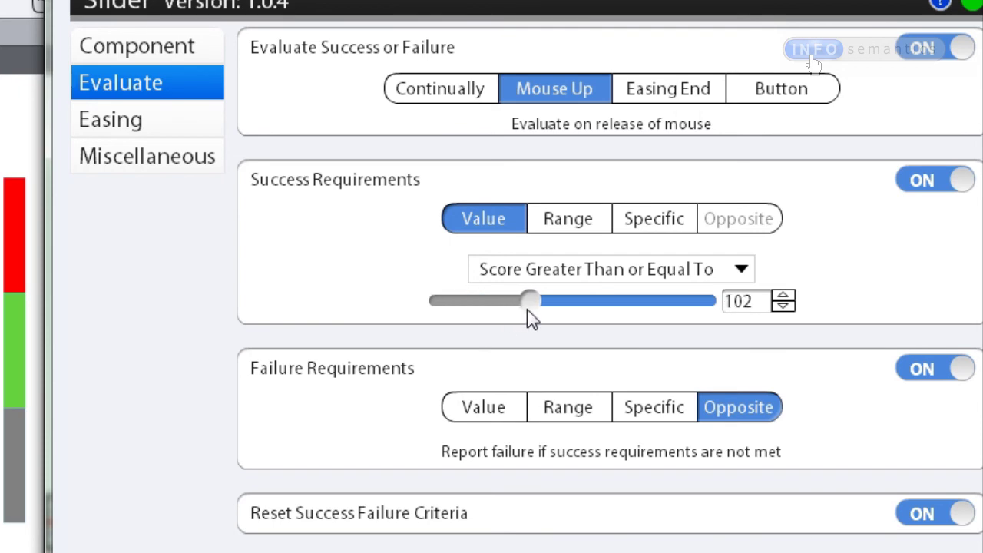
pyautogui.click(784, 306)
# Step: Change the success requirement to a Range with Score Inside 100 to 200
pyautogui.click(566, 223)
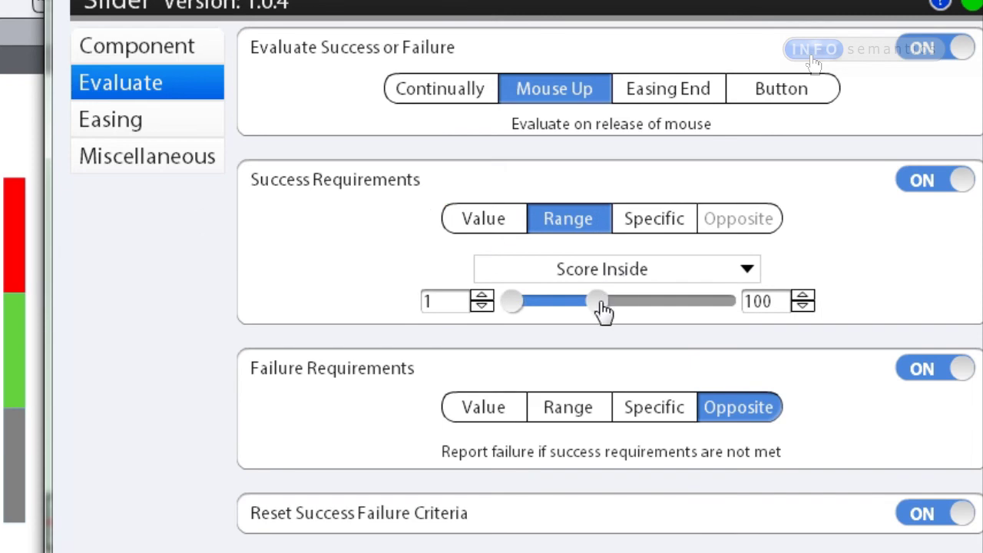
pyautogui.moveTo(604, 309); pyautogui.dragTo(673, 307)
pyautogui.click(807, 307)
pyautogui.click(808, 307)
pyautogui.click(807, 307)
pyautogui.click(807, 307)
pyautogui.click(810, 308)
pyautogui.moveTo(510, 308); pyautogui.dragTo(581, 308)
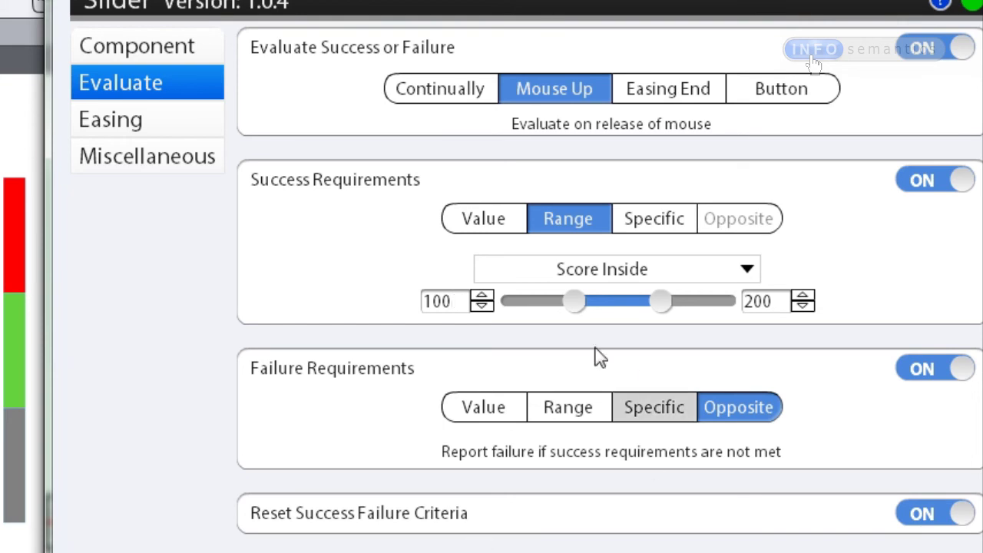
# Step: Set the failure requirement to a Range with Score Inside 200 to 300 and confirm the widget properties
pyautogui.click(588, 411)
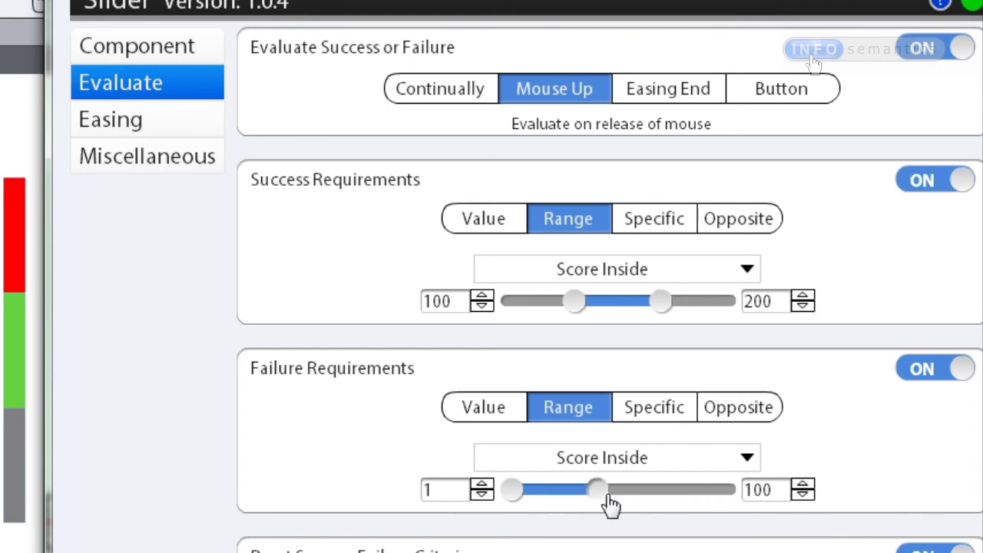
pyautogui.moveTo(605, 495); pyautogui.dragTo(936, 499)
pyautogui.moveTo(512, 495); pyautogui.dragTo(630, 507)
pyautogui.click(480, 485)
pyautogui.click(480, 485)
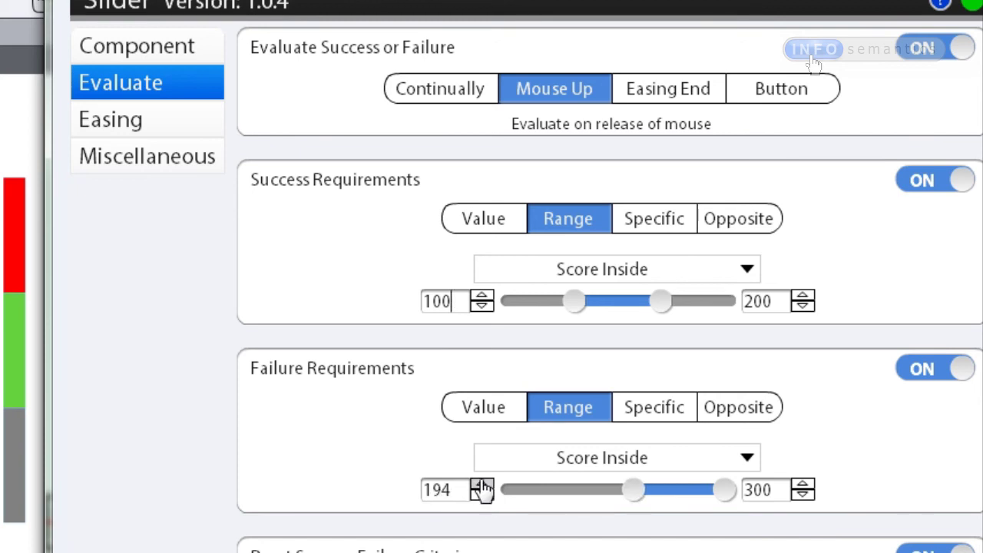
pyautogui.click(480, 485)
pyautogui.click(480, 485)
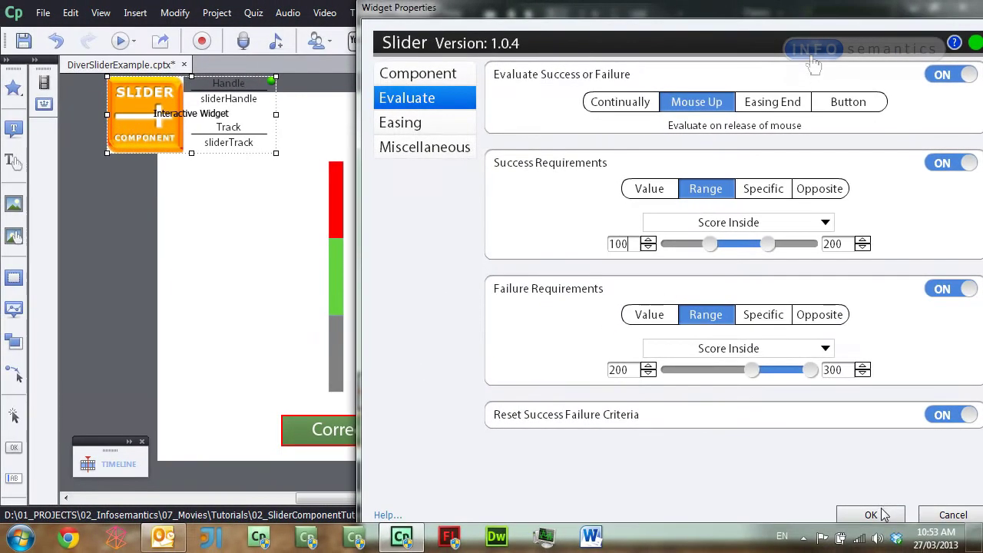
pyautogui.click(871, 514)
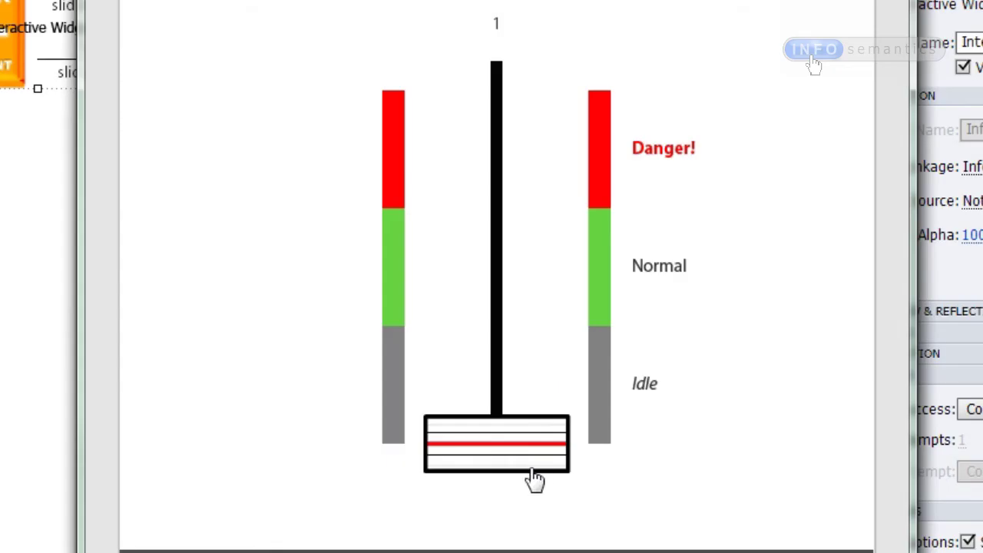
# Step: Preview slide 2 and test the evaluation by moving the slider handle, first releasing it in the Idle zone at about 51
pyautogui.moveTo(533, 468); pyautogui.dragTo(509, 396)
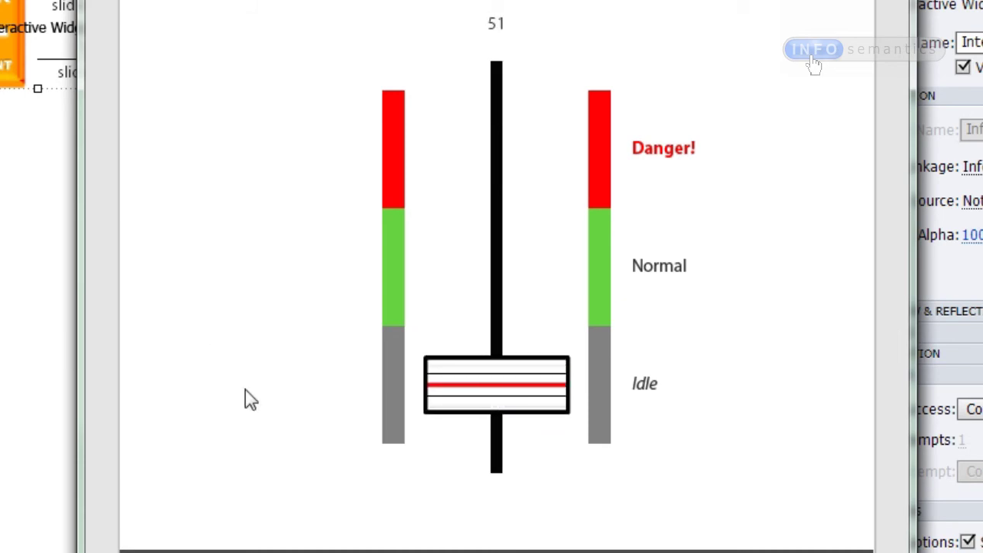
pyautogui.moveTo(502, 407); pyautogui.dragTo(412, 405)
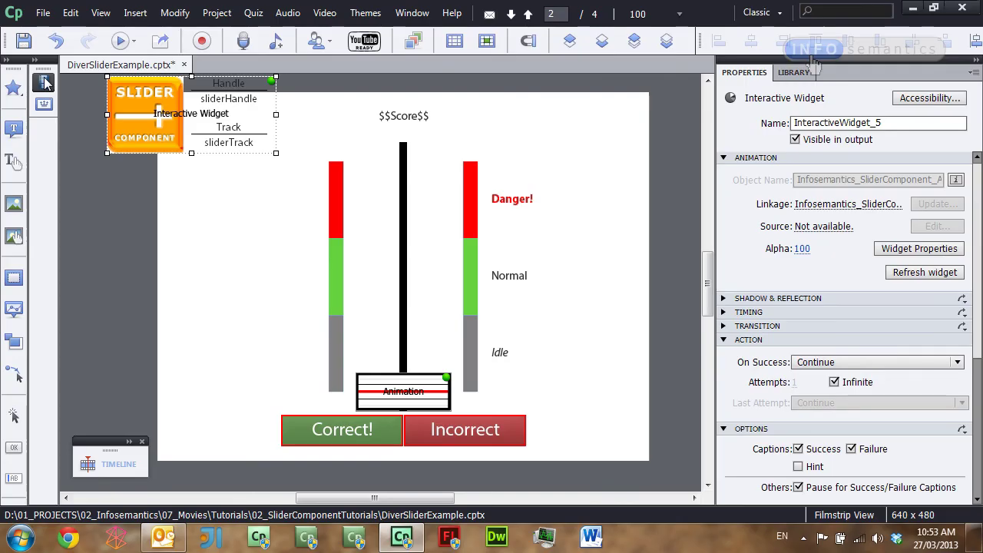
# Step: Open slide 3 with the oven knob from the filmstrip
pyautogui.click(44, 82)
pyautogui.click(404, 136)
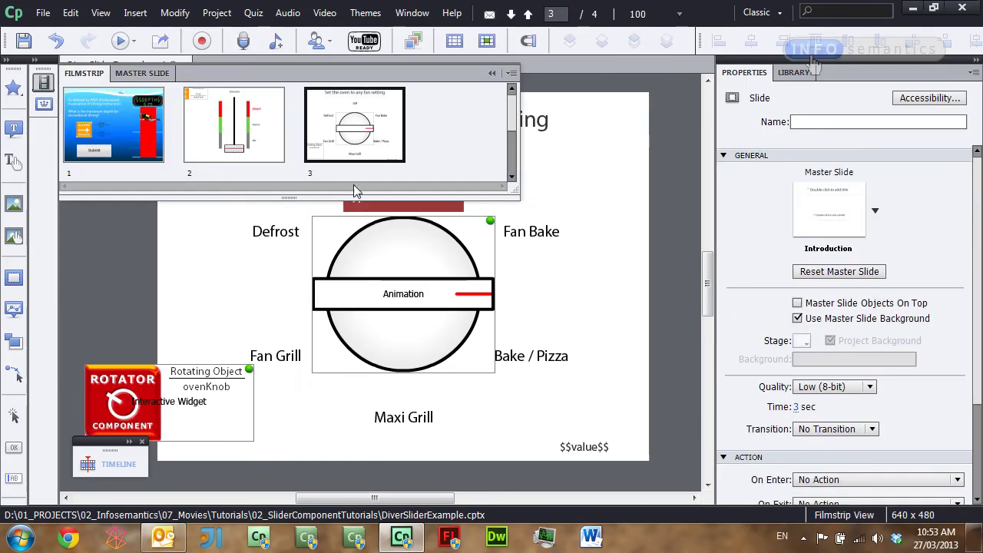